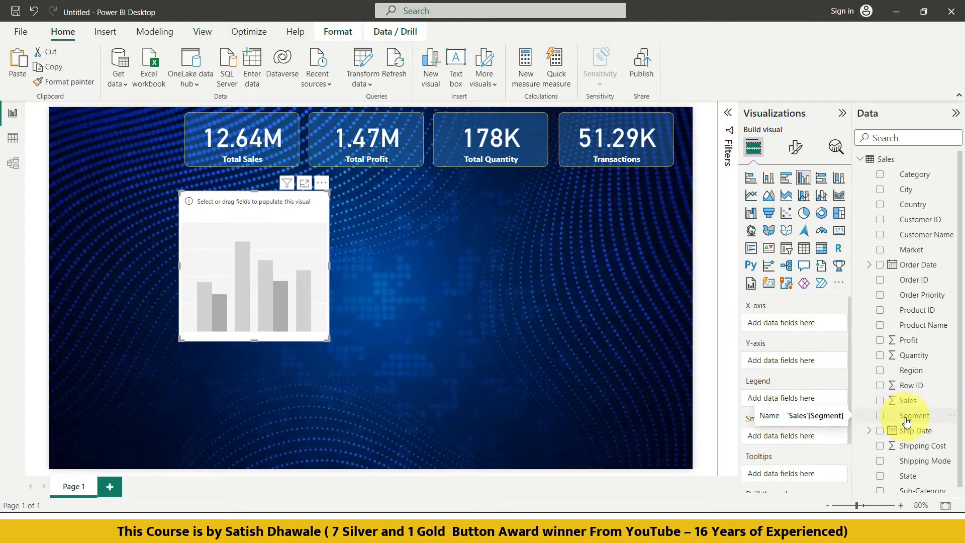
Plot Sales on the Y-axis by Segment on the X-axis in the empty column chart, and enlarge and align it below the cards
drag(907, 421, 799, 327)
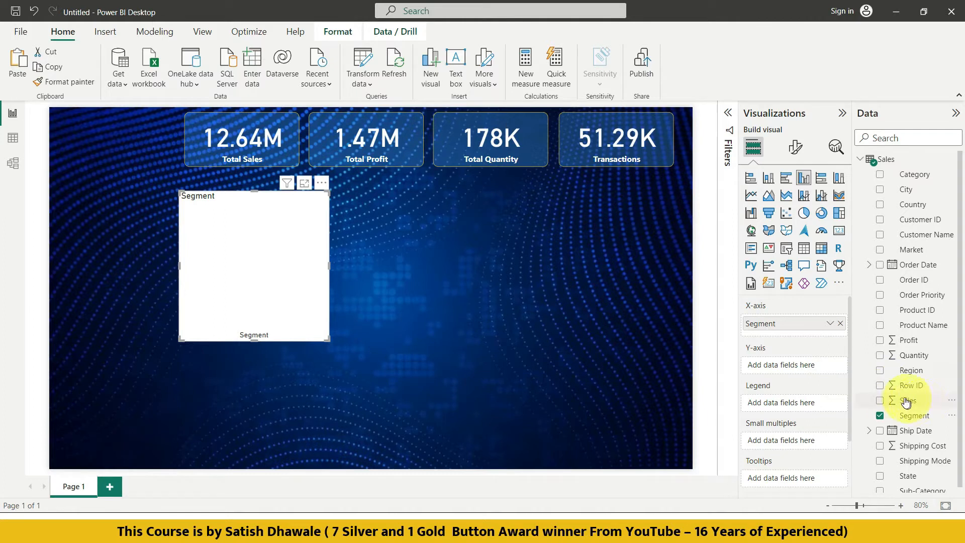
drag(903, 401, 793, 366)
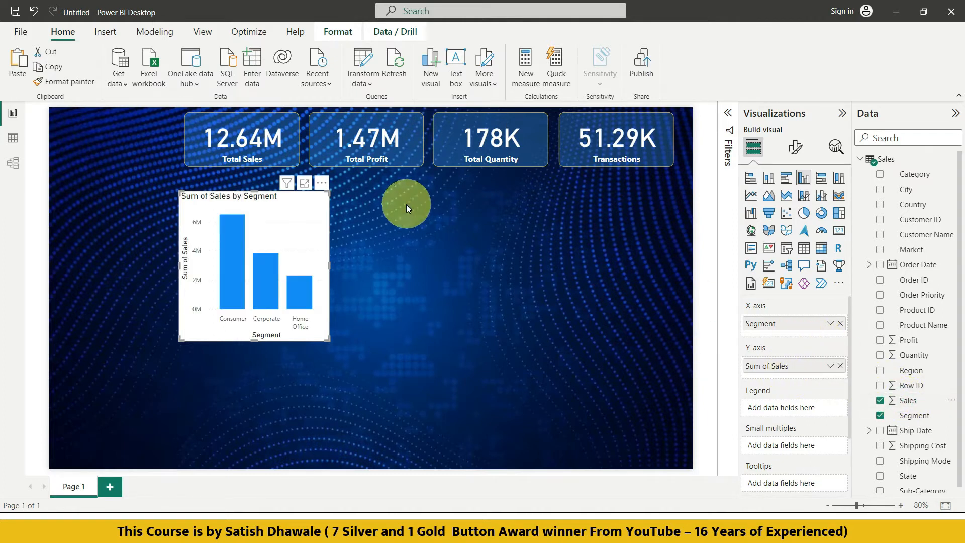
drag(328, 266, 433, 279)
drag(306, 341, 306, 399)
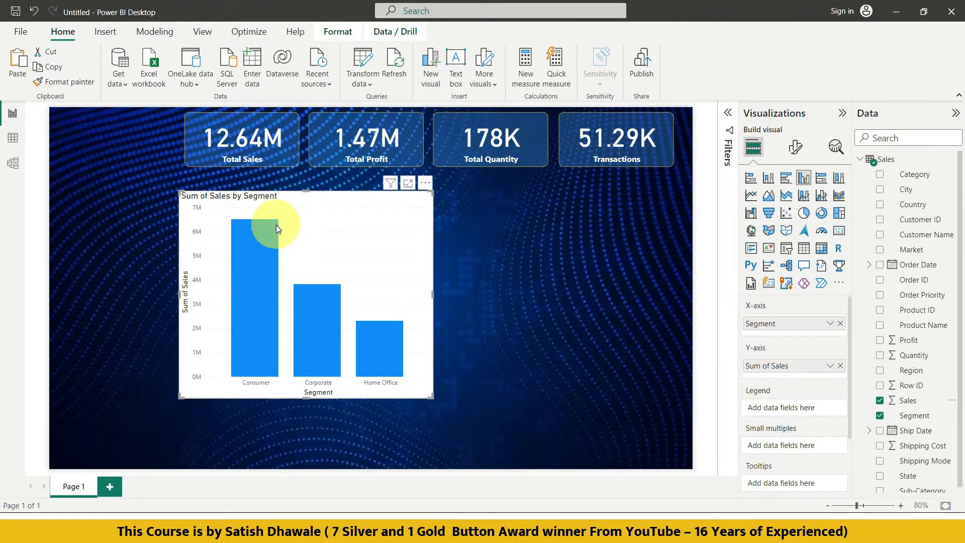
drag(306, 202, 307, 196)
mouse_move(261, 223)
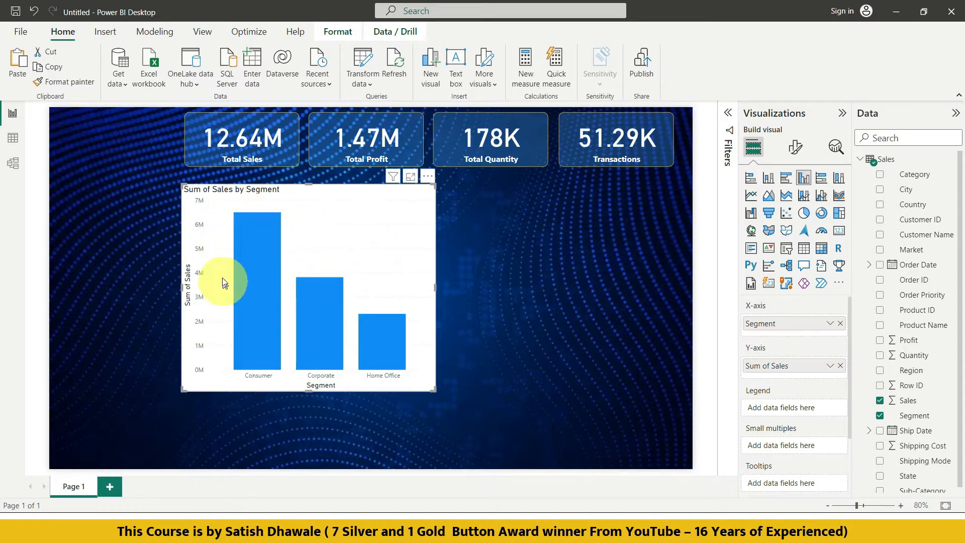
mouse_move(338, 327)
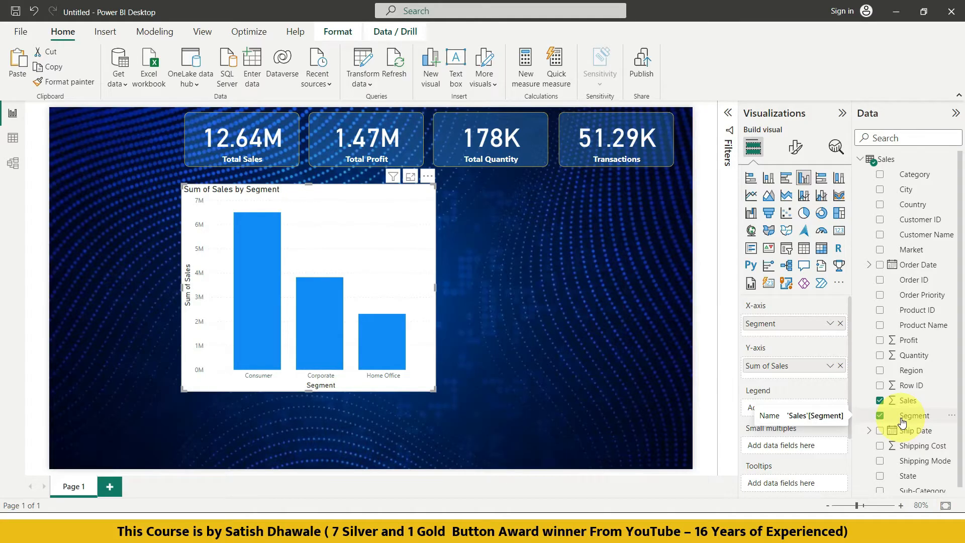
Replace Segment with Region on the column chart's X-axis
click(879, 415)
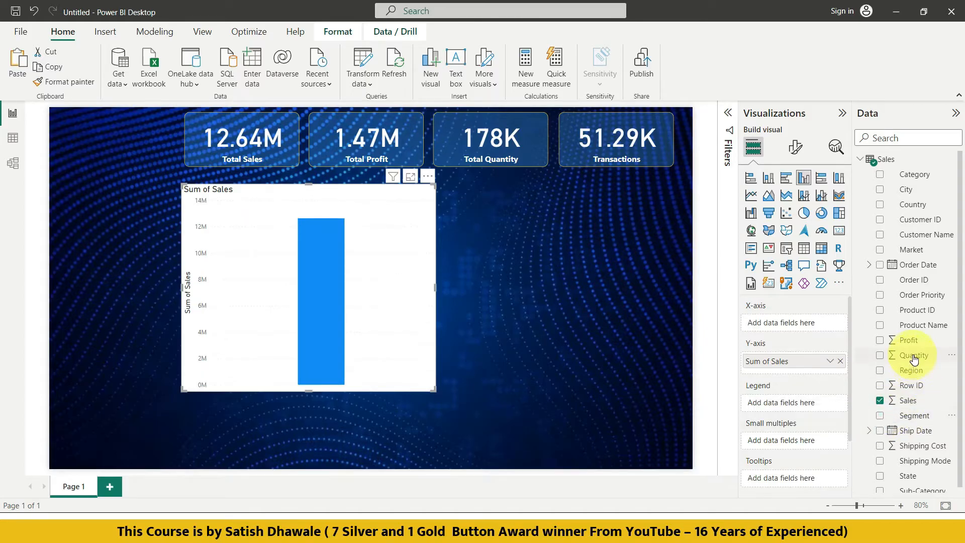
drag(909, 371, 800, 331)
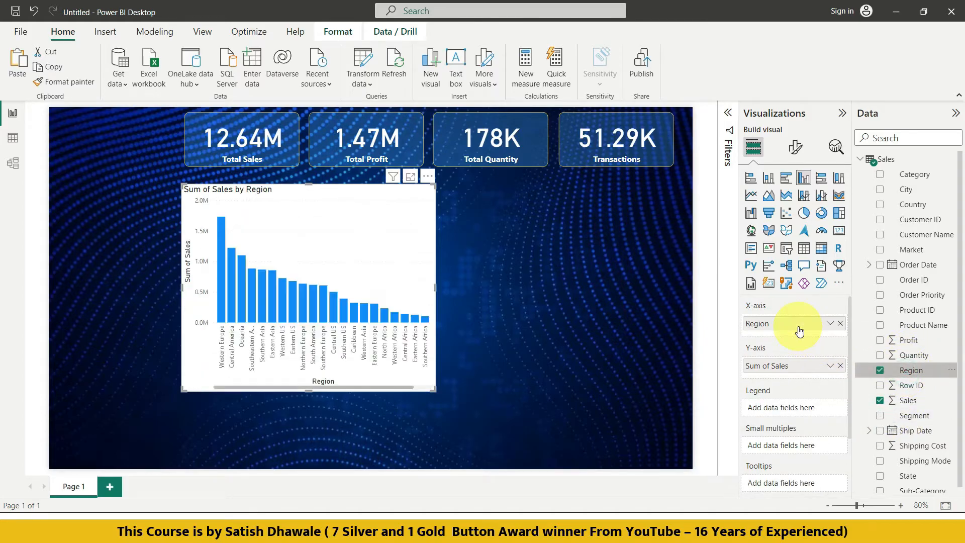
click(840, 324)
drag(754, 357, 462, 302)
drag(900, 370, 783, 323)
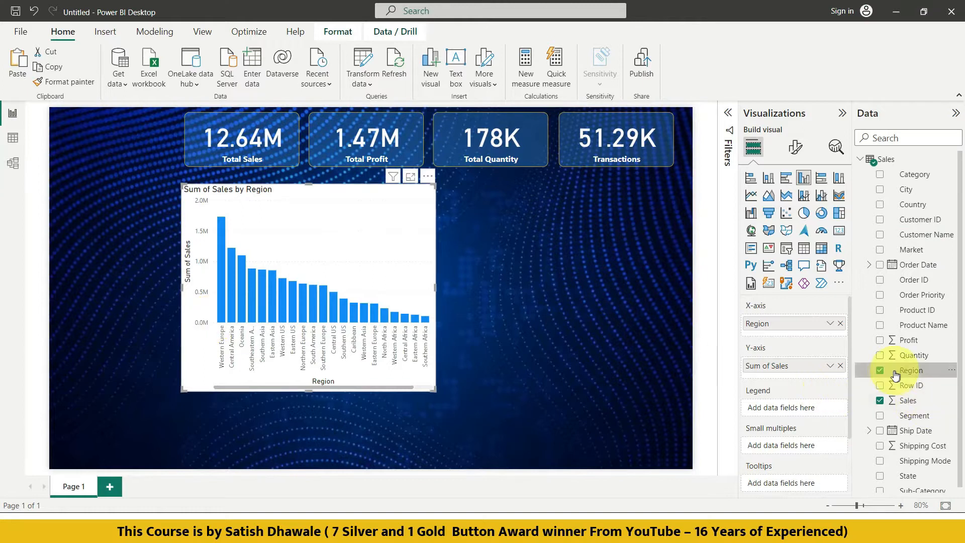
Replace Region with Shipping Mode on the X-axis and extend the chart upward to sit just below the cards
click(880, 370)
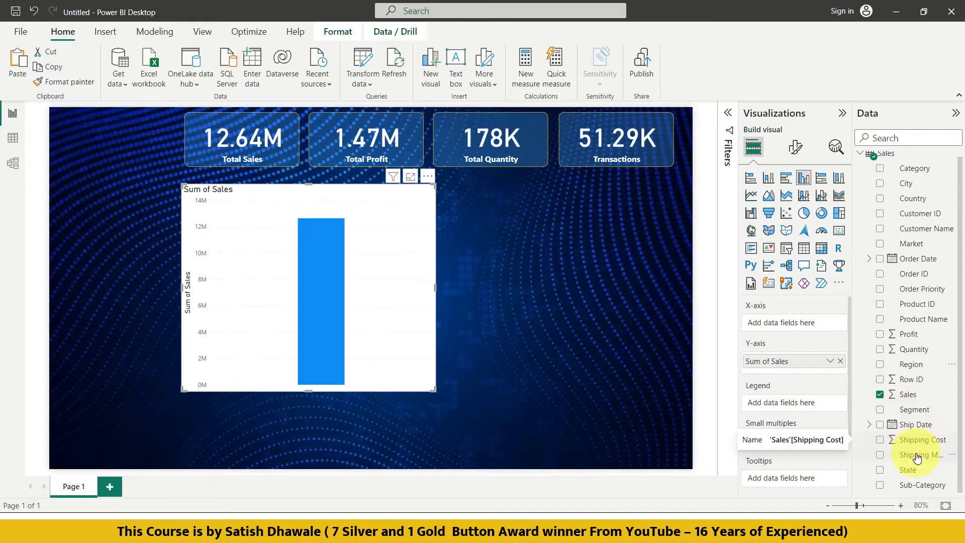
drag(912, 457, 802, 327)
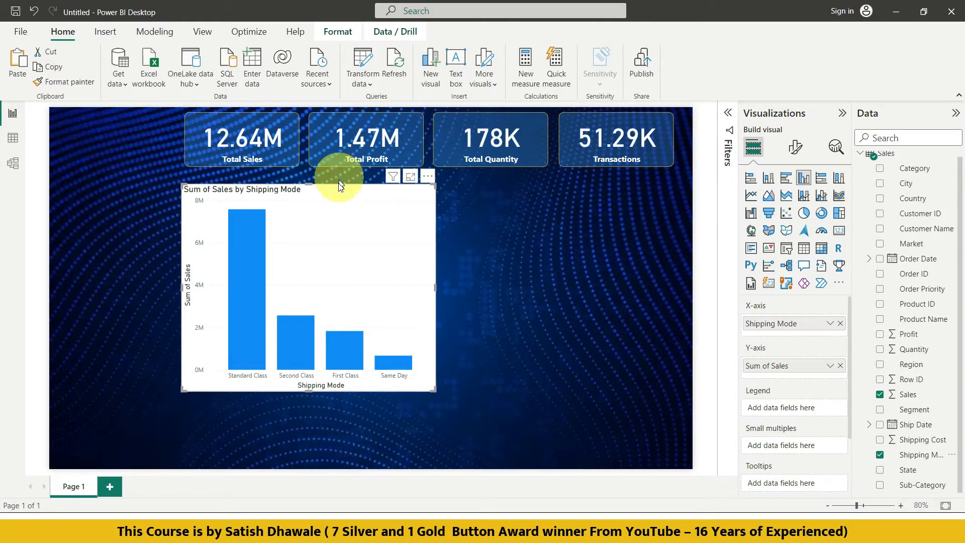
drag(312, 185, 310, 176)
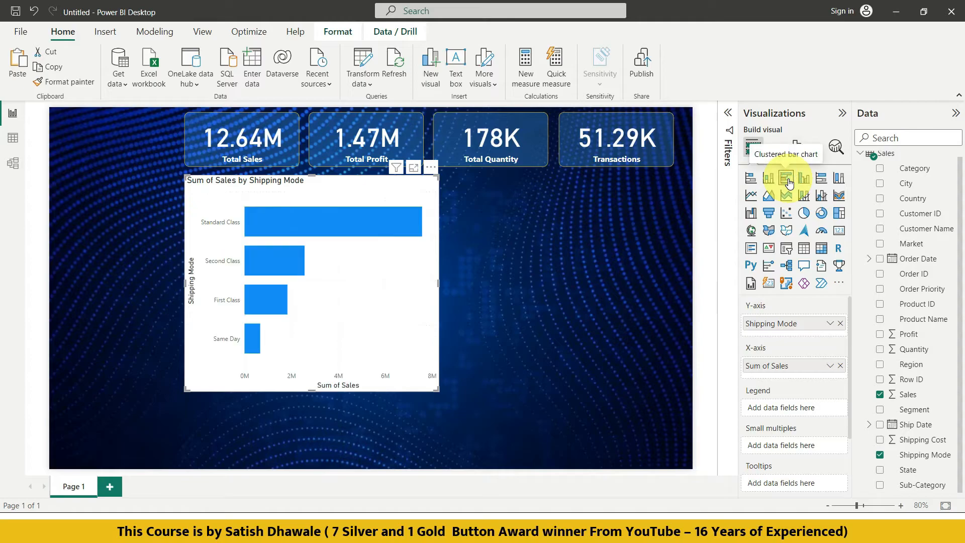
Compare the Shipping Mode chart as a clustered bar chart and a clustered column chart, ending on clustered column
click(804, 178)
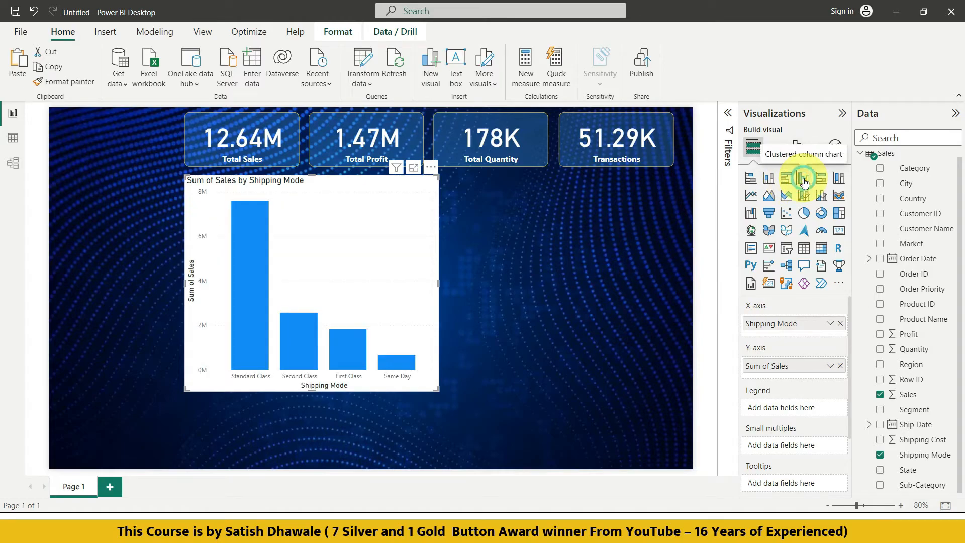
click(787, 179)
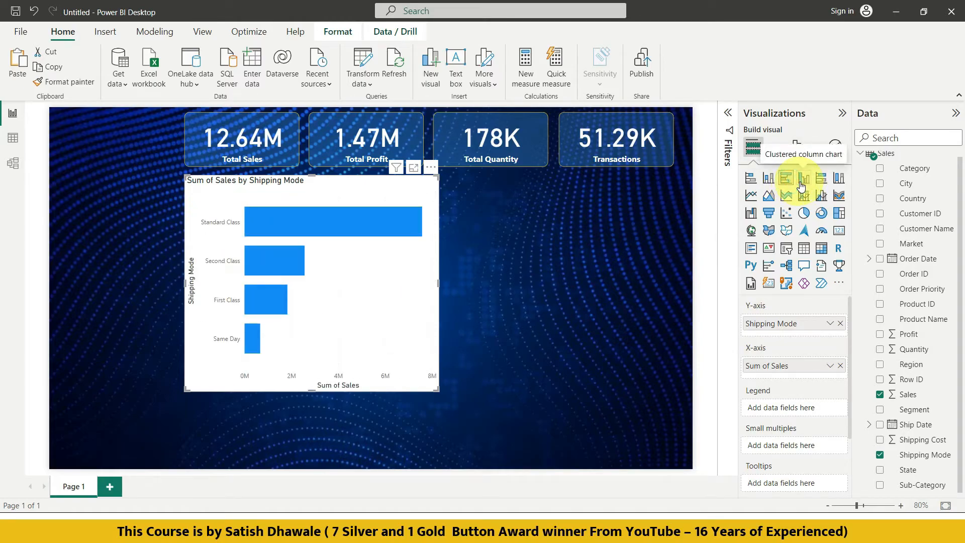
click(804, 179)
click(787, 179)
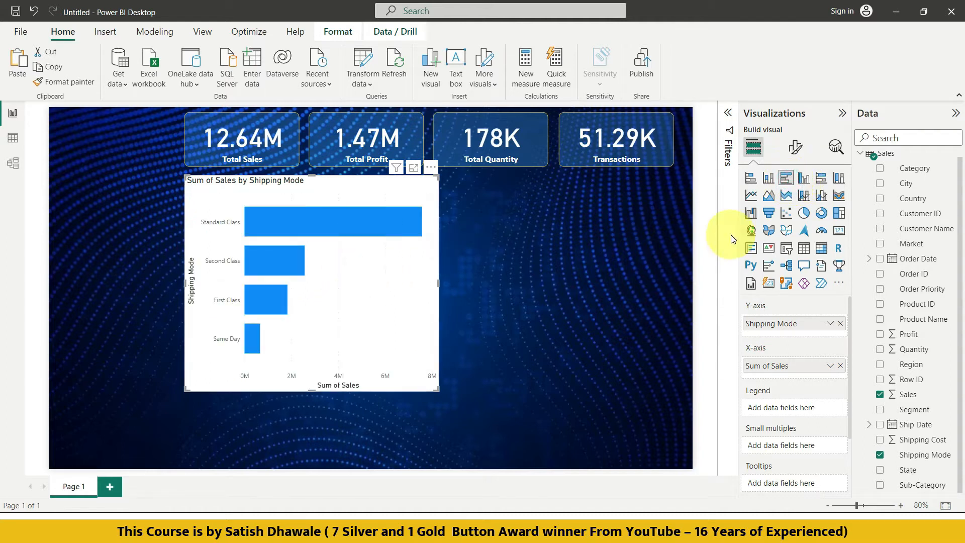
click(804, 179)
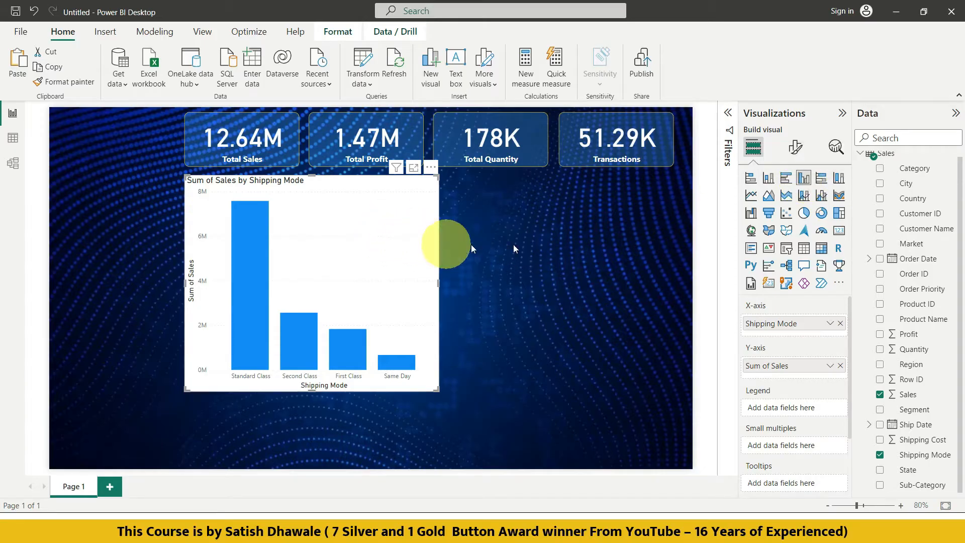
Preview the Sales by Shipping Mode visual as a pie chart and a donut chart
click(803, 216)
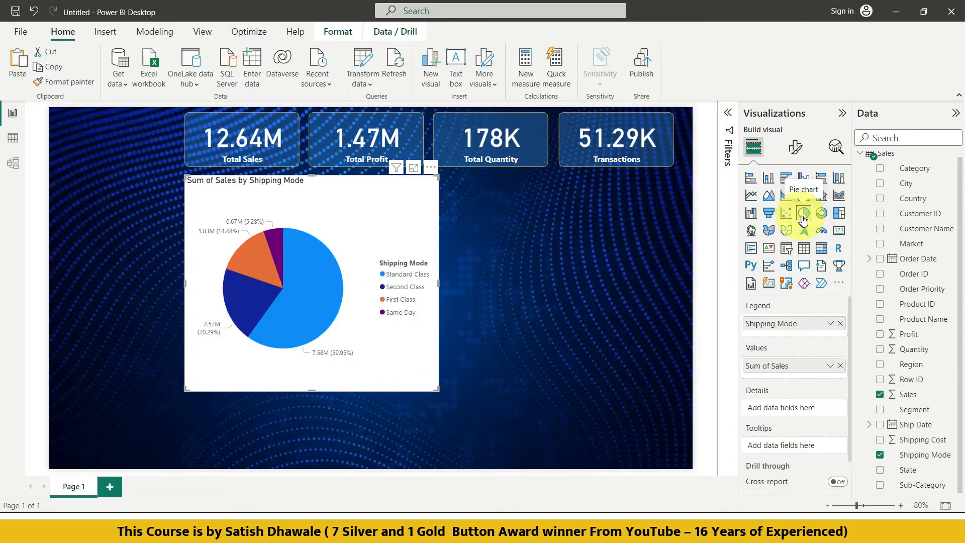
click(819, 215)
click(805, 216)
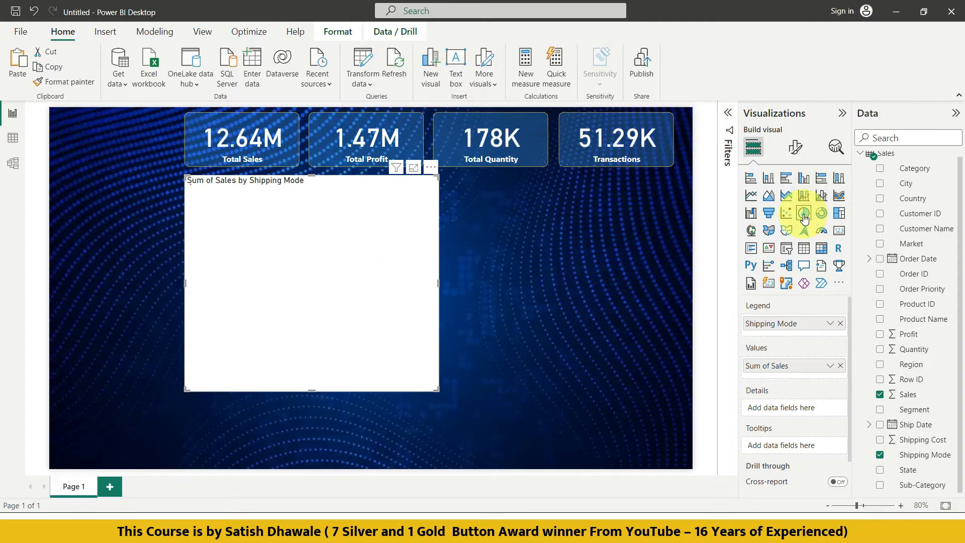
Change the visual back to a clustered column chart and enlarge it to span the width of the first three cards
click(805, 178)
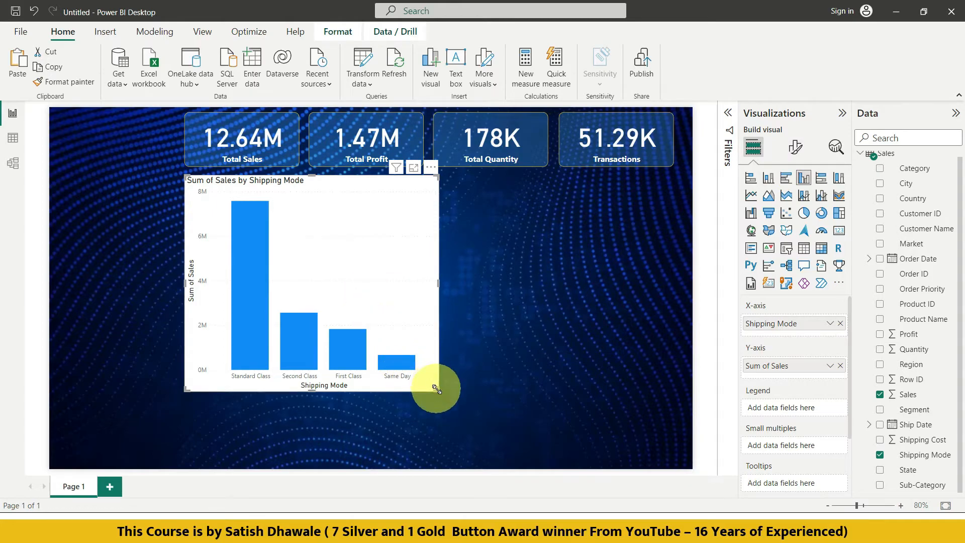
drag(436, 389, 539, 420)
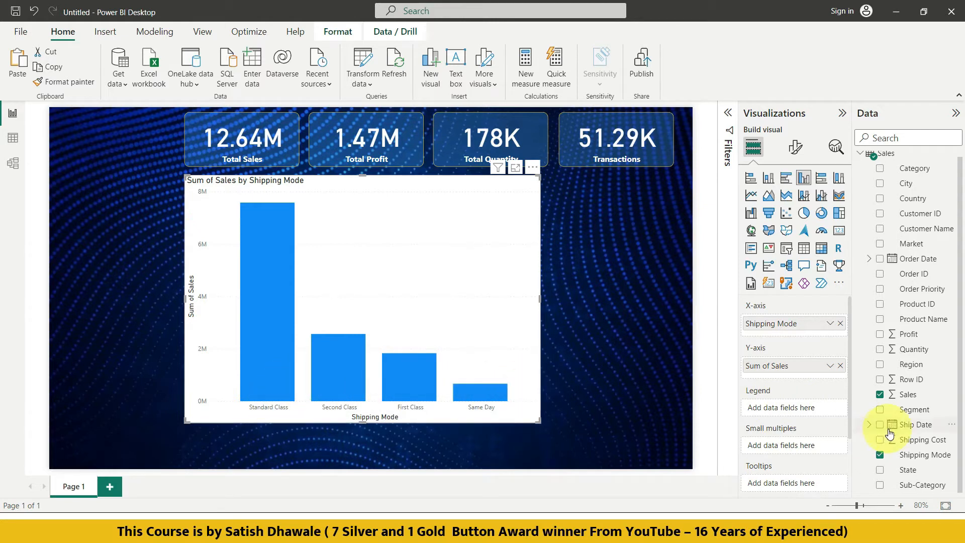
Split each shipping mode's column by Category using the chart's Legend, and compare the category bars
drag(914, 168, 805, 407)
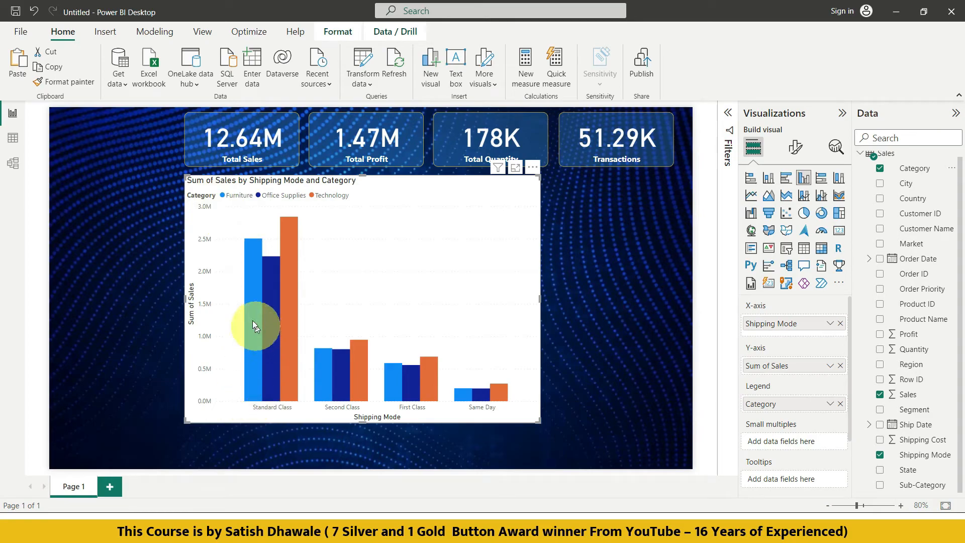
mouse_move(288, 271)
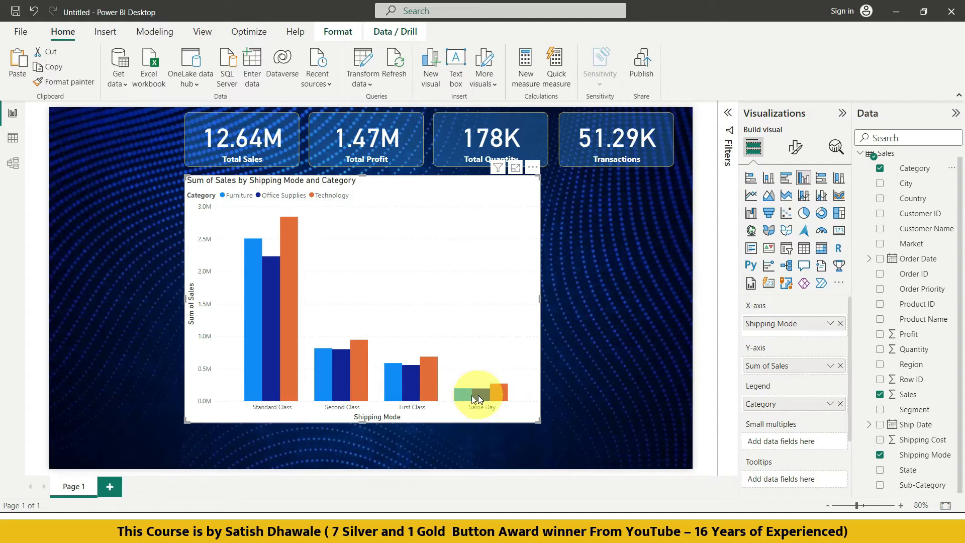
mouse_move(477, 397)
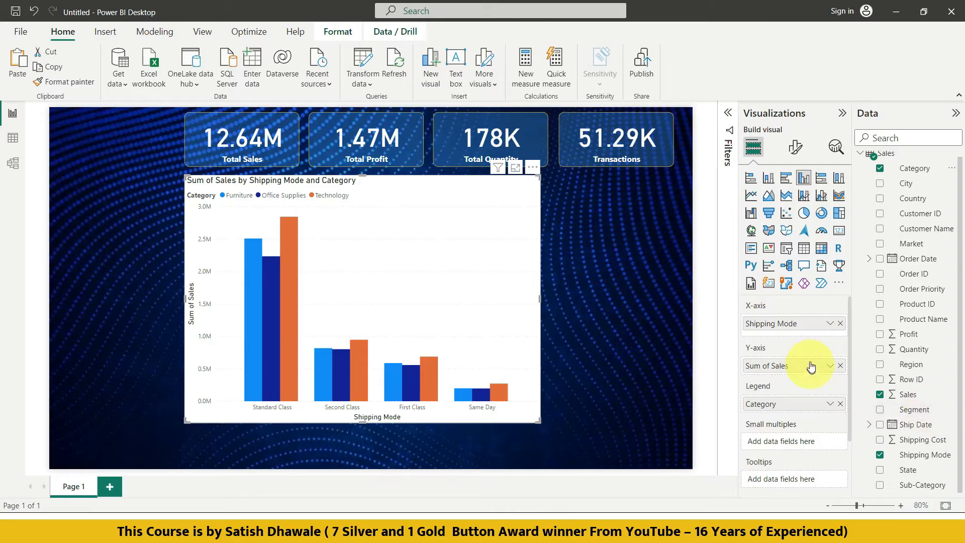
Replace Category with Segment as the chart's Legend field, and clear the Legend again
click(840, 404)
drag(915, 409, 808, 414)
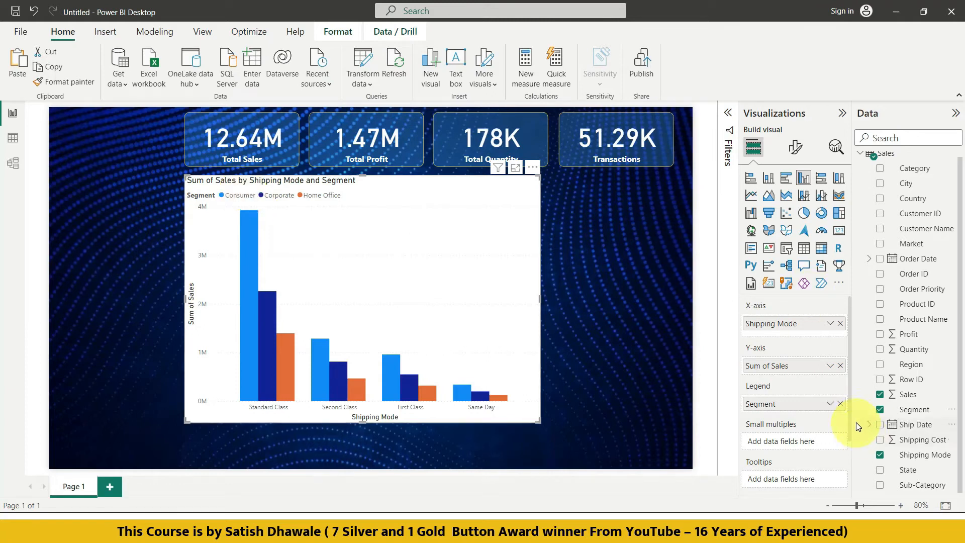
click(840, 404)
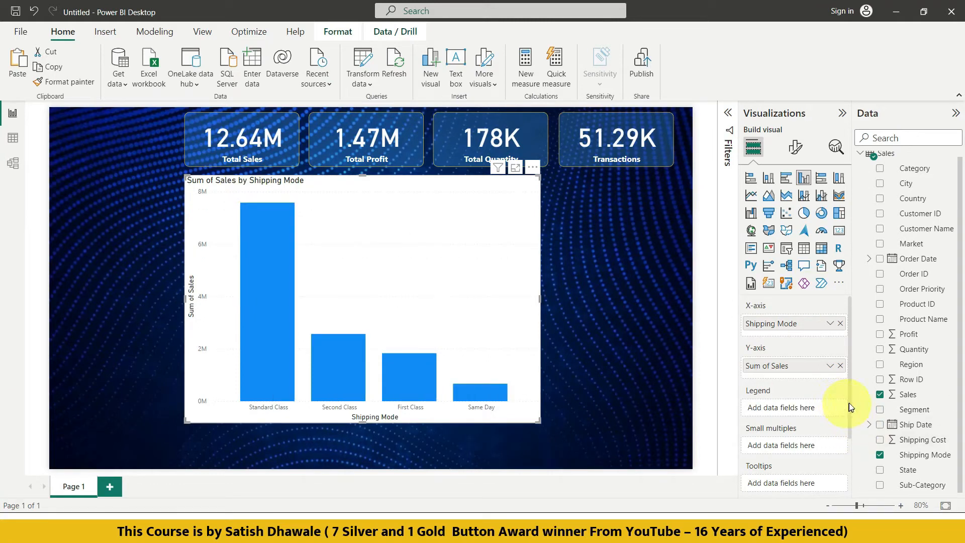
Split the shipping mode columns by Region using the Legend, and remove Region again after viewing
drag(922, 373, 822, 415)
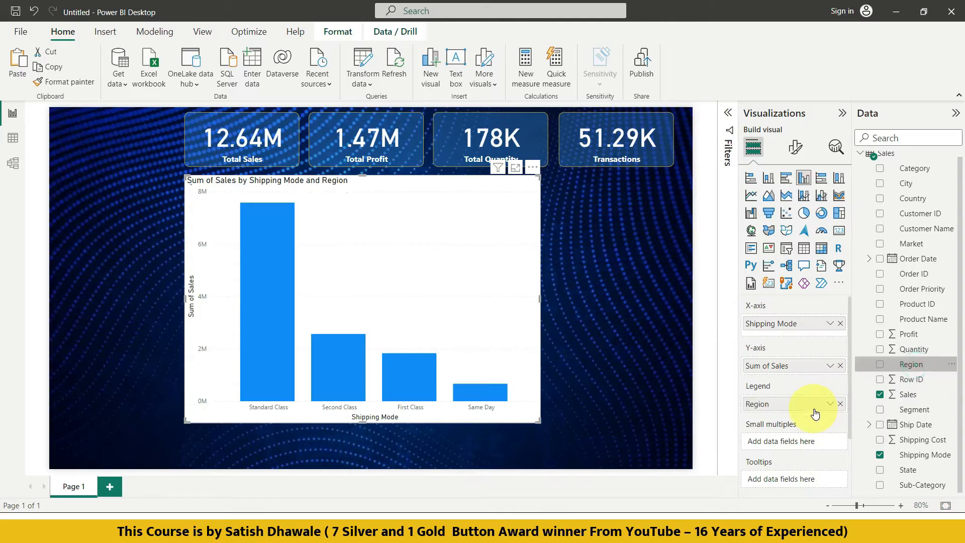
mouse_move(254, 396)
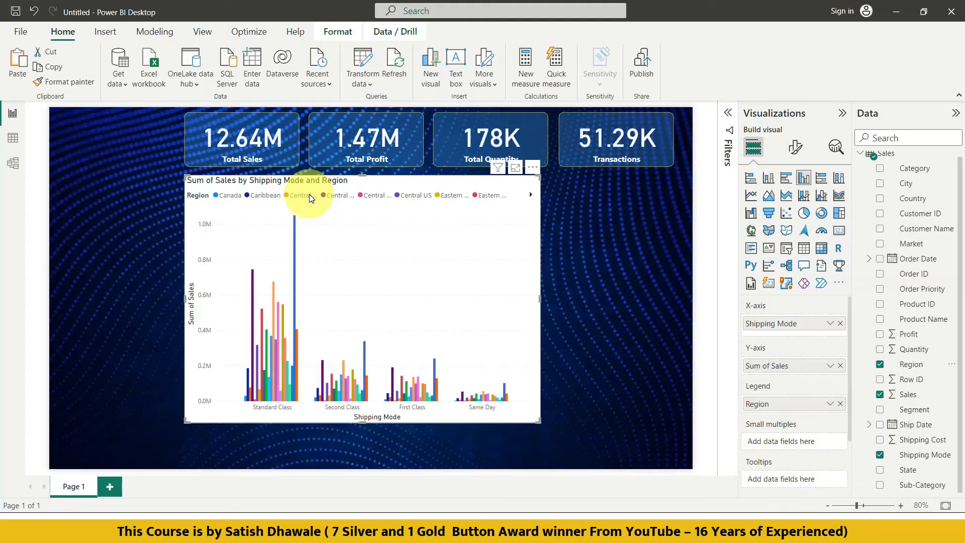
click(841, 404)
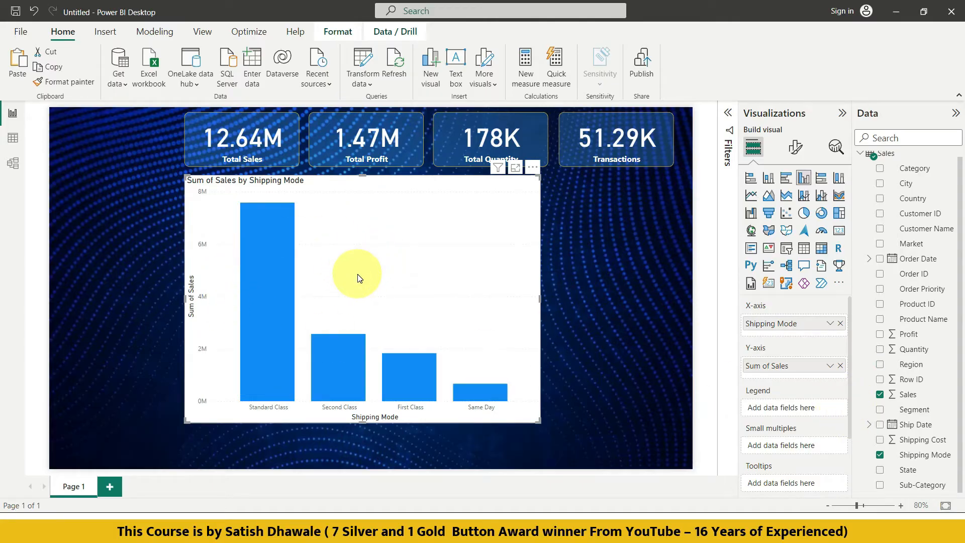
Divide the chart into small multiples by Category and compare the shipping mode sales in each one
scroll(800, 423, down, 1)
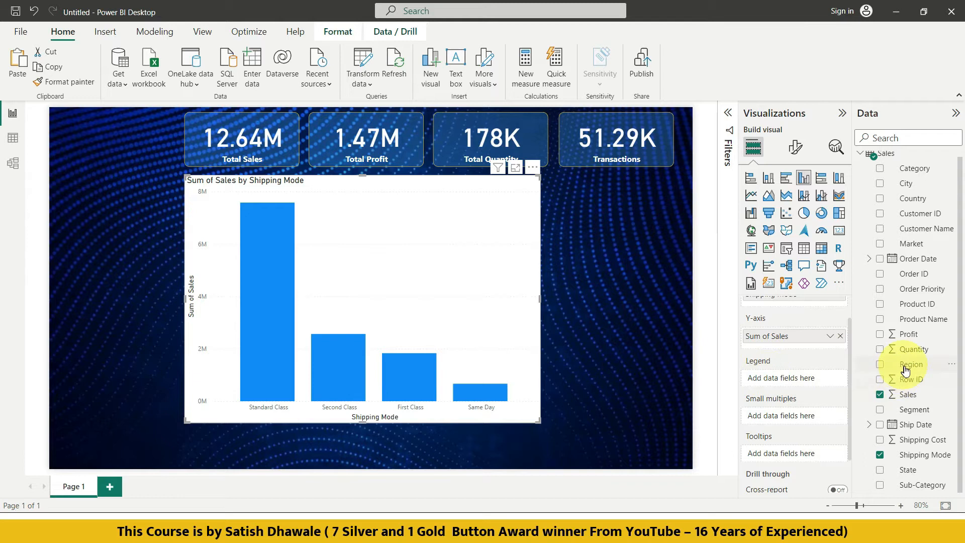
scroll(910, 266, up, 1)
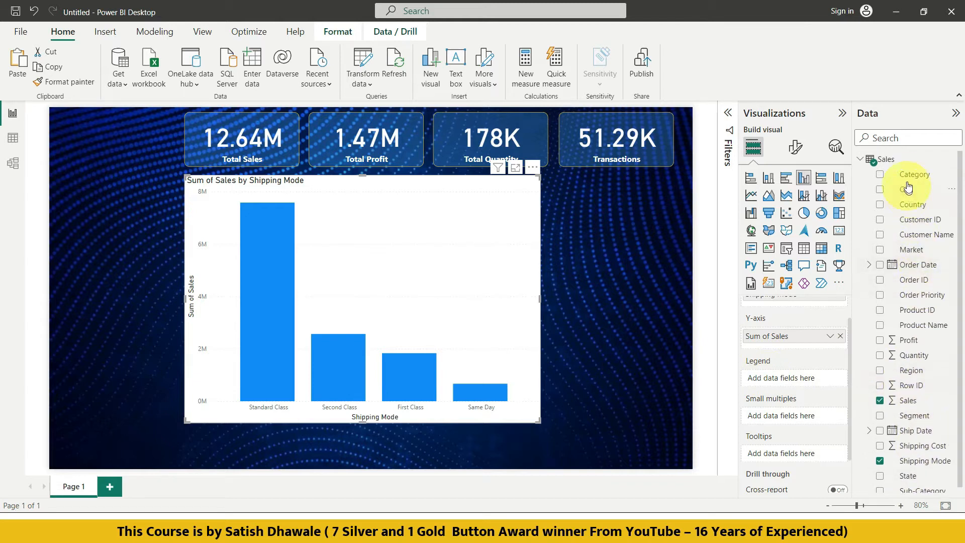
drag(908, 176, 807, 425)
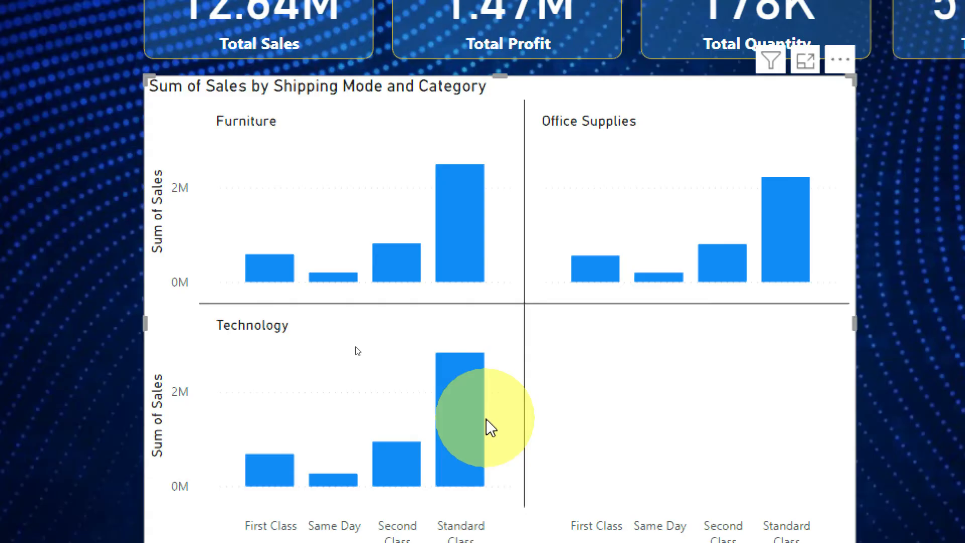
mouse_move(488, 427)
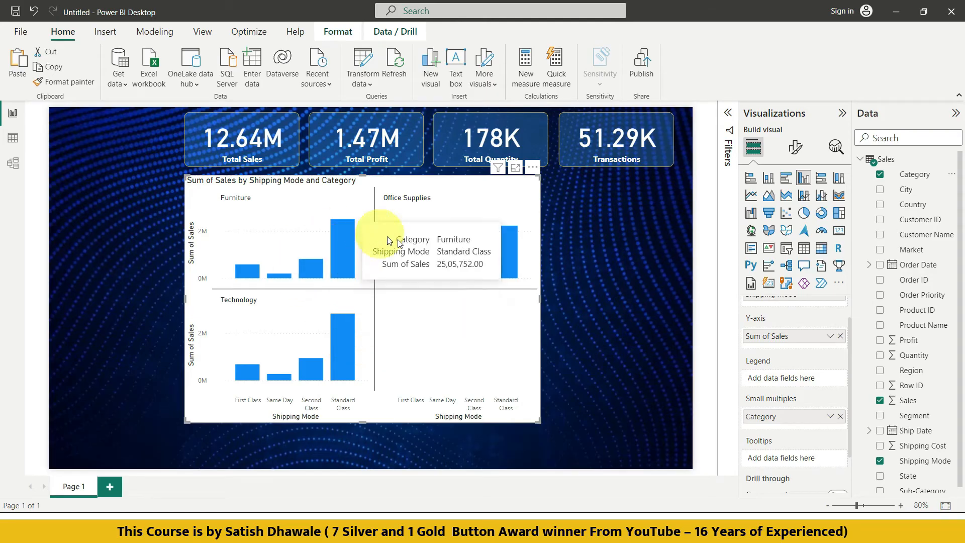
Replace Category with Segment as the Small multiples field, and clear that field again
click(841, 419)
drag(938, 415, 819, 420)
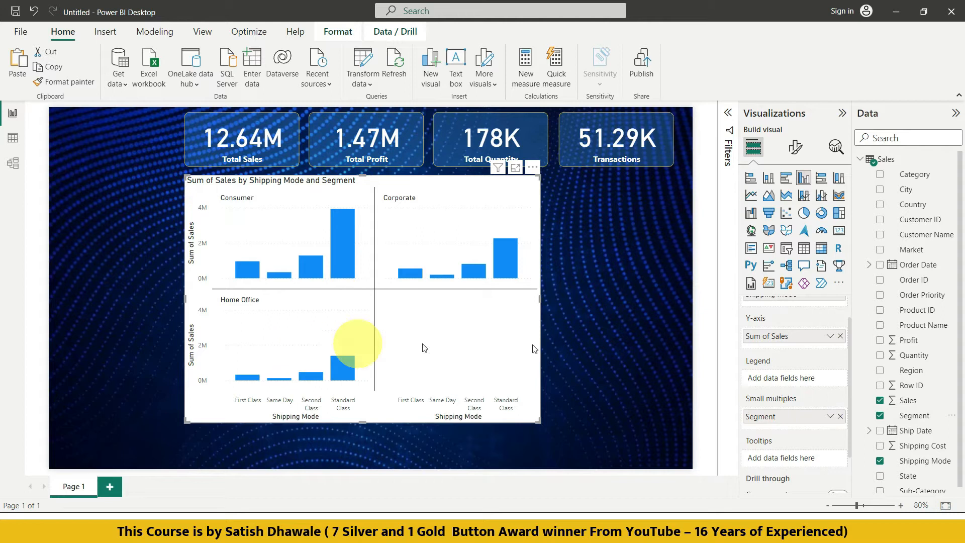
click(841, 416)
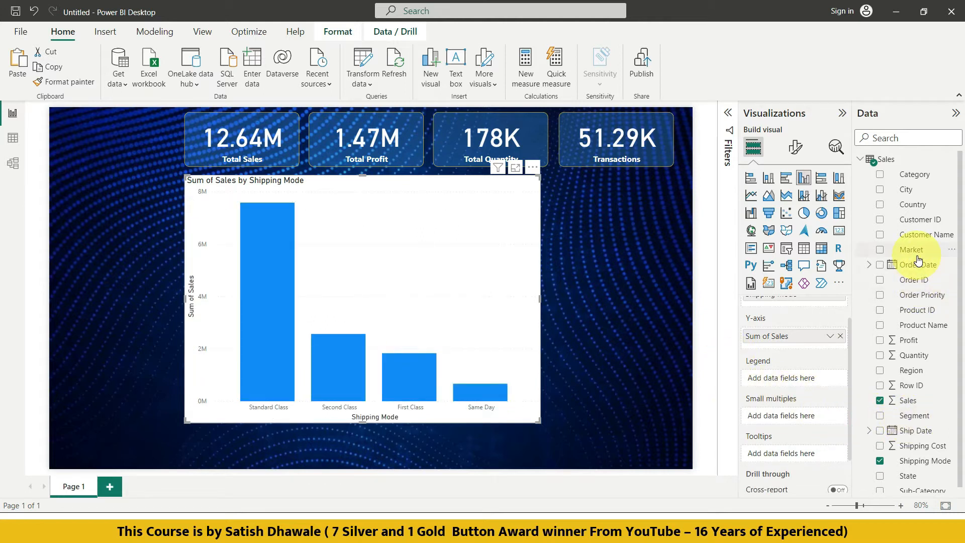
Divide the chart into small multiples by State and look through the individual state charts
drag(908, 471, 805, 418)
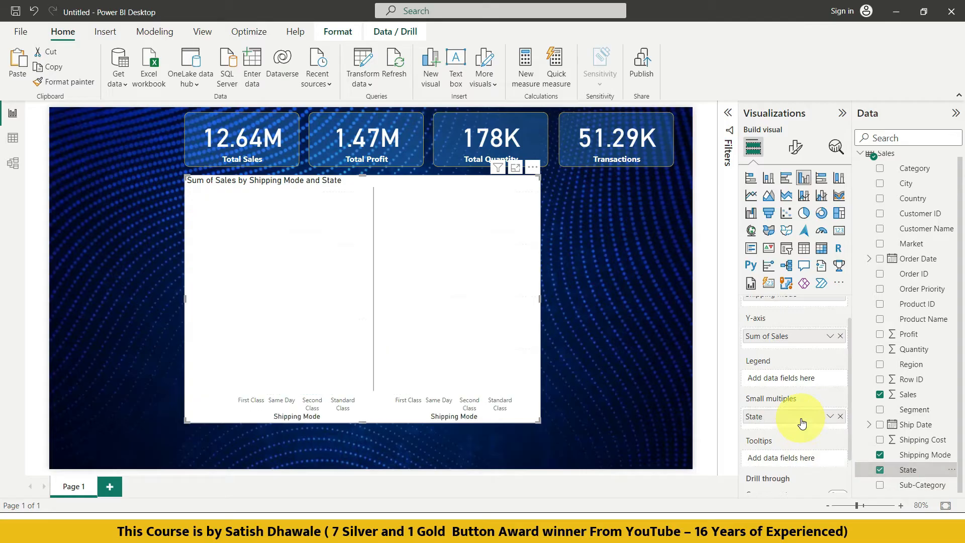
scroll(319, 281, down, 3)
scroll(315, 300, down, 8)
scroll(314, 312, down, 6)
scroll(315, 322, down, 8)
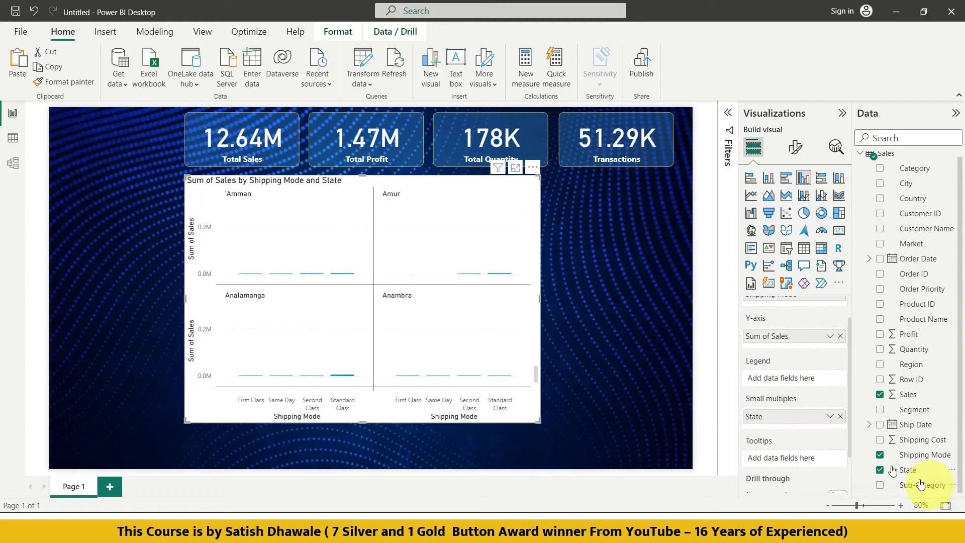
Clear State from the chart's Small multiples field and inspect the tooltips of the shipping mode columns
click(840, 417)
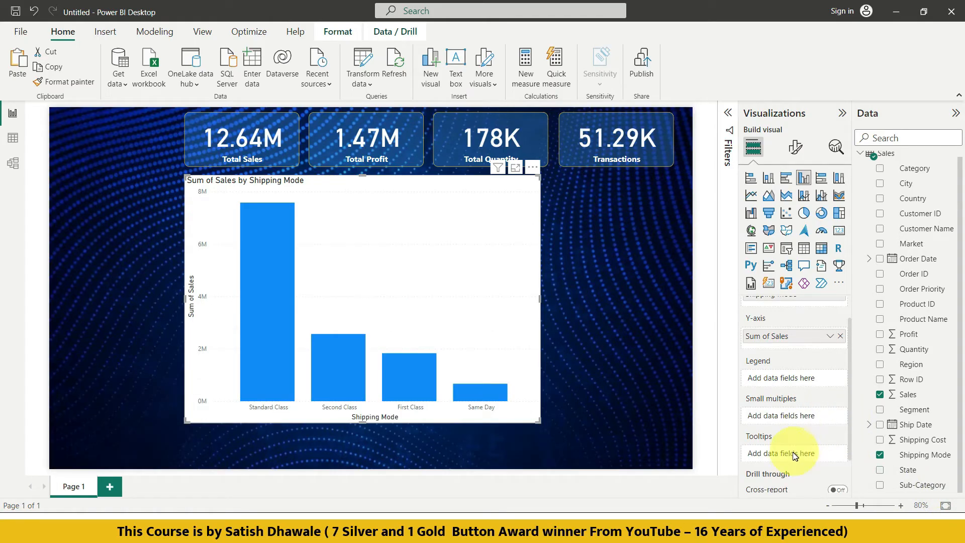
mouse_move(257, 281)
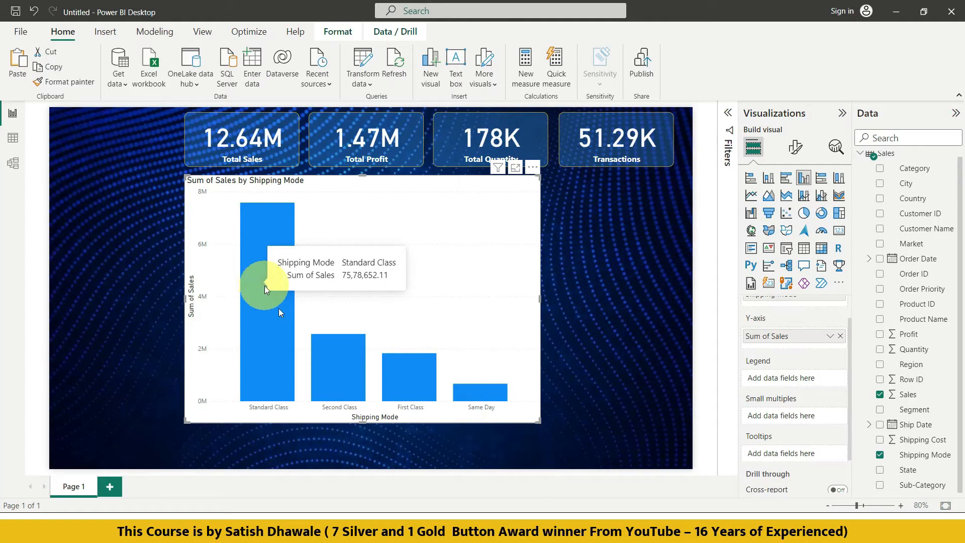
mouse_move(466, 527)
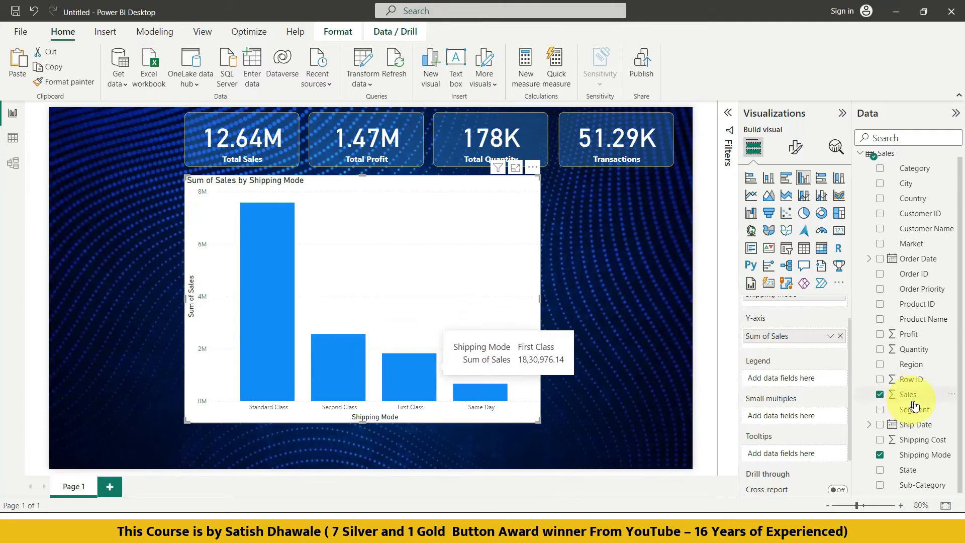
Try Profit and Quantity as extra tooltip fields, check the columns' tooltips, and remove both fields again
drag(911, 340, 804, 454)
drag(916, 355, 842, 477)
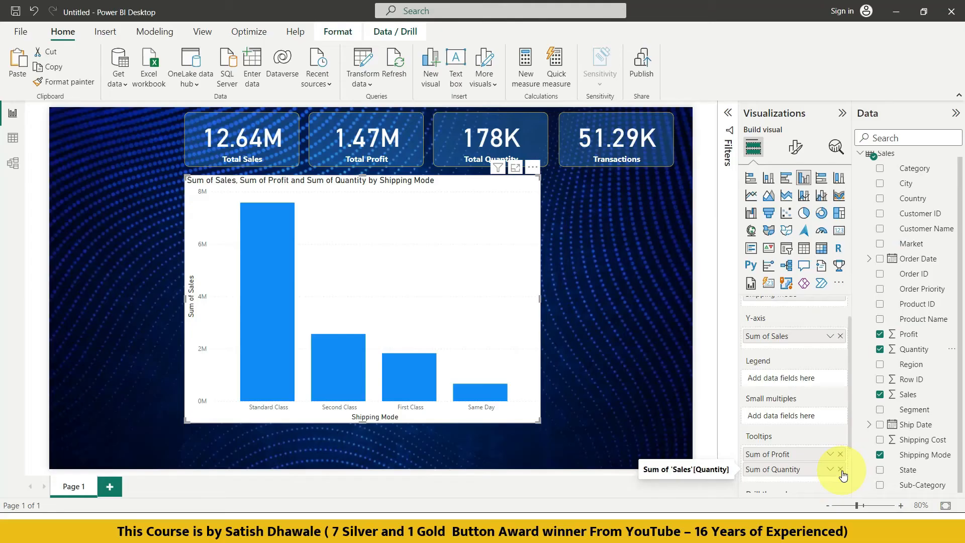
mouse_move(333, 357)
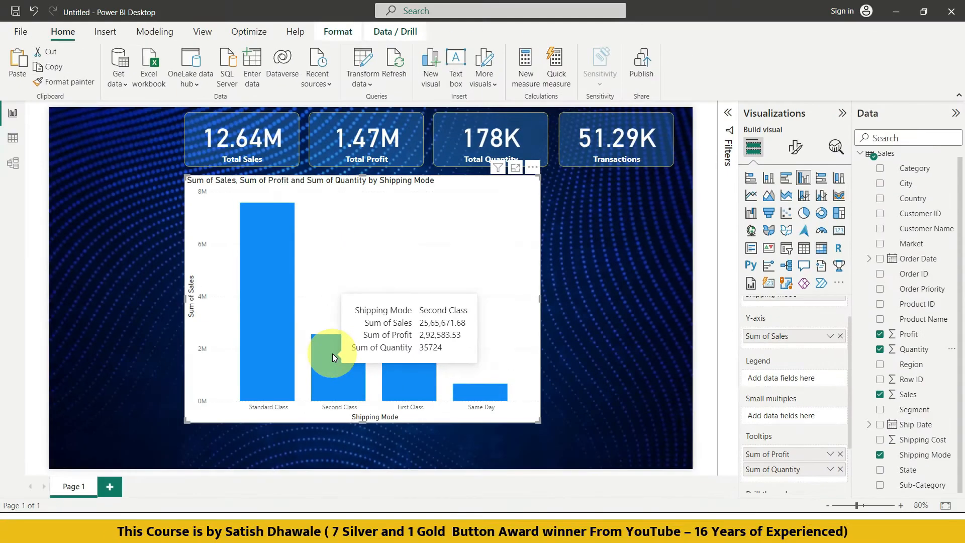
click(840, 455)
click(841, 454)
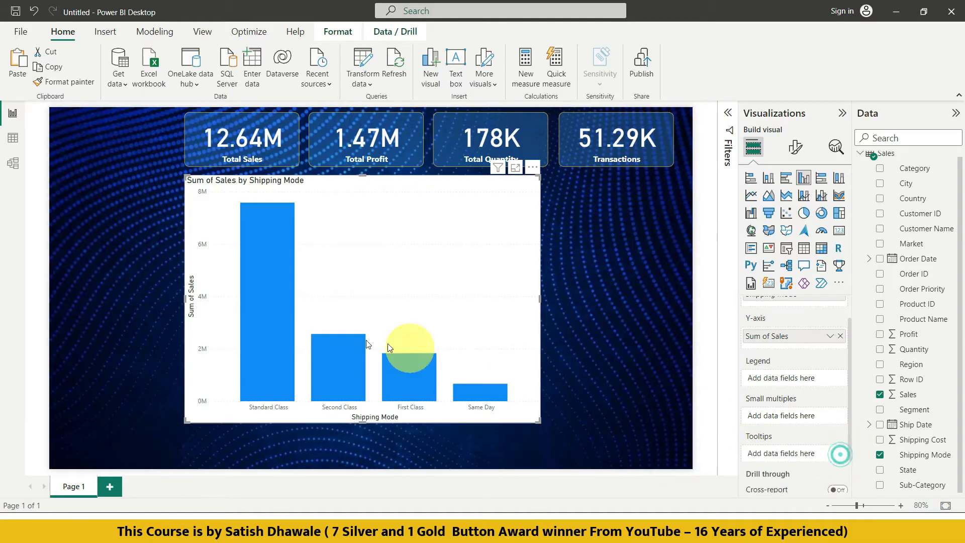
mouse_move(280, 317)
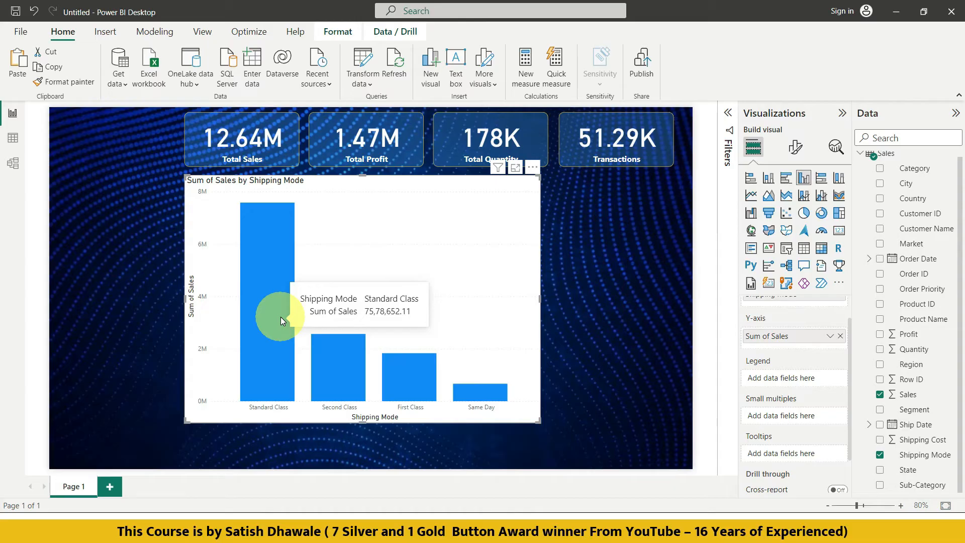
Format the chart's X-axis values as bold white text
click(795, 149)
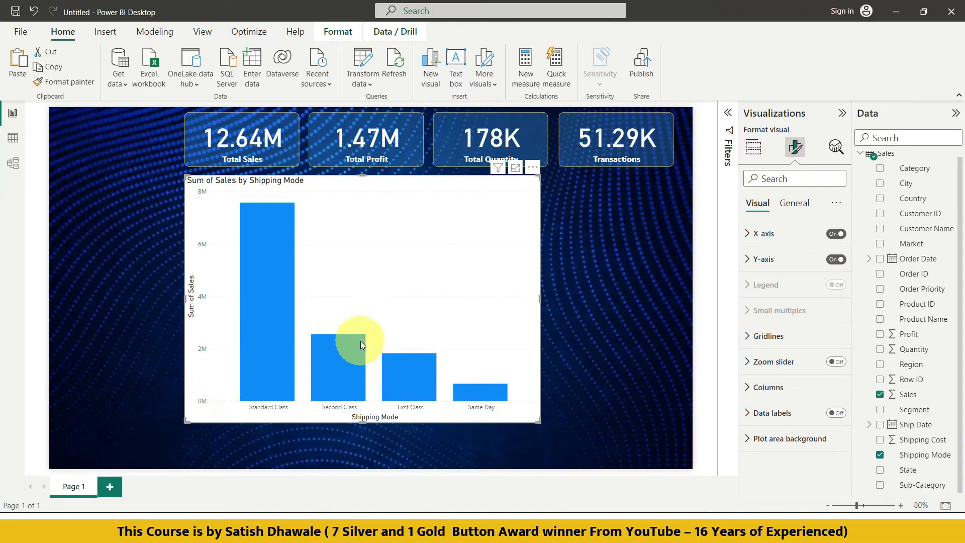
click(749, 236)
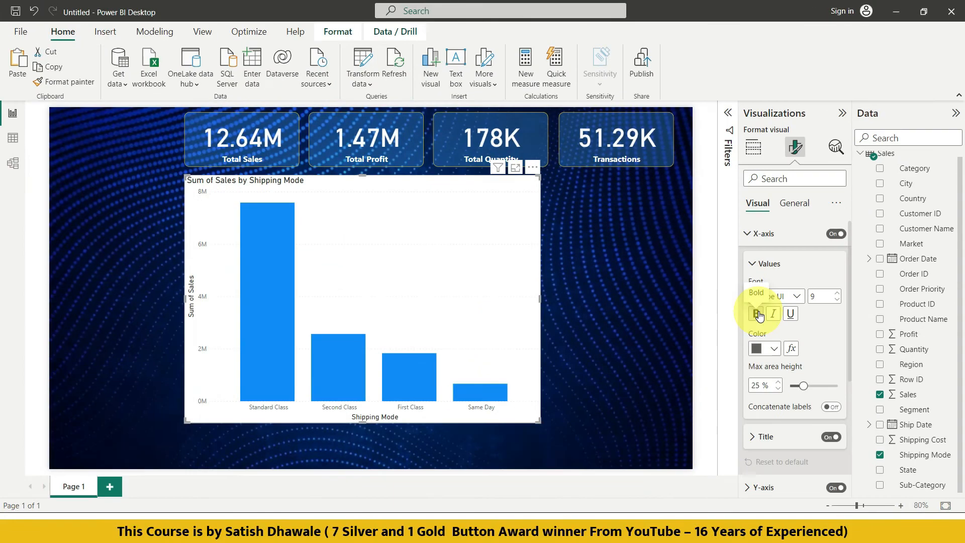
click(759, 316)
click(759, 316)
click(759, 316)
click(759, 316)
click(760, 316)
click(772, 348)
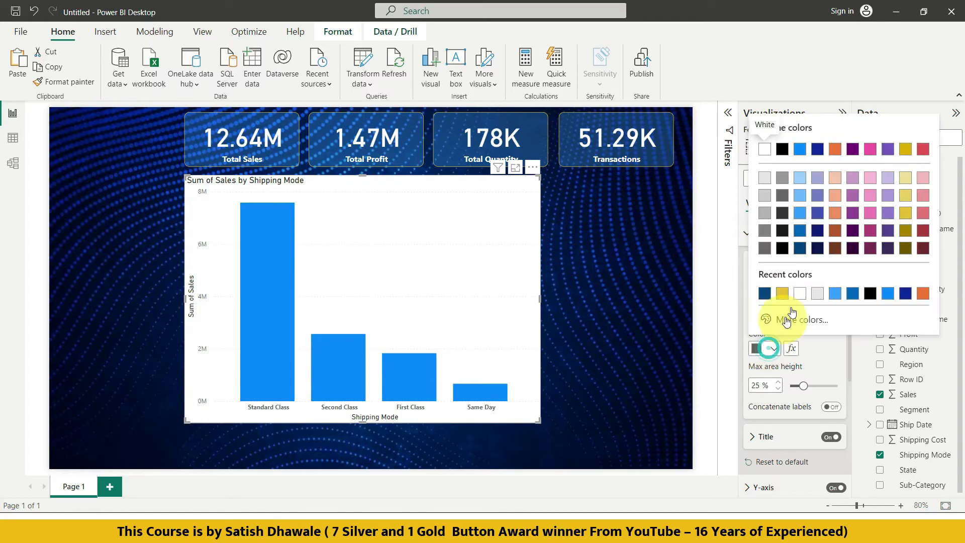
click(804, 295)
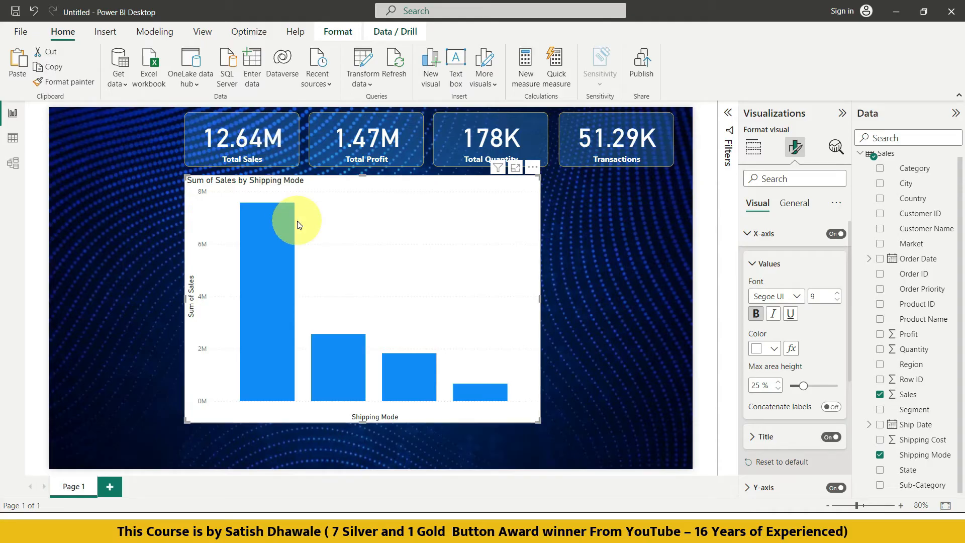
Try copying the Total Sales card's formatting onto the column chart with Format painter, and undo it
click(175, 219)
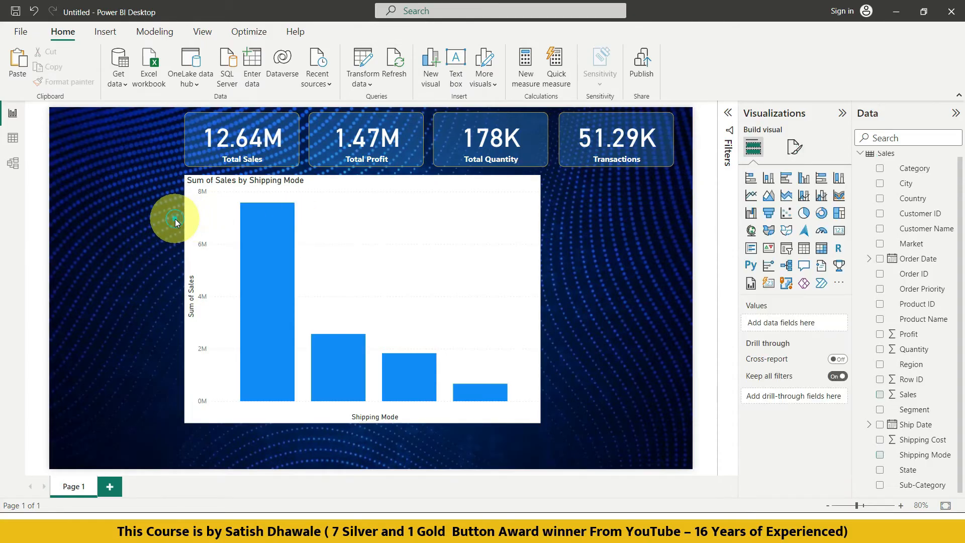
click(197, 153)
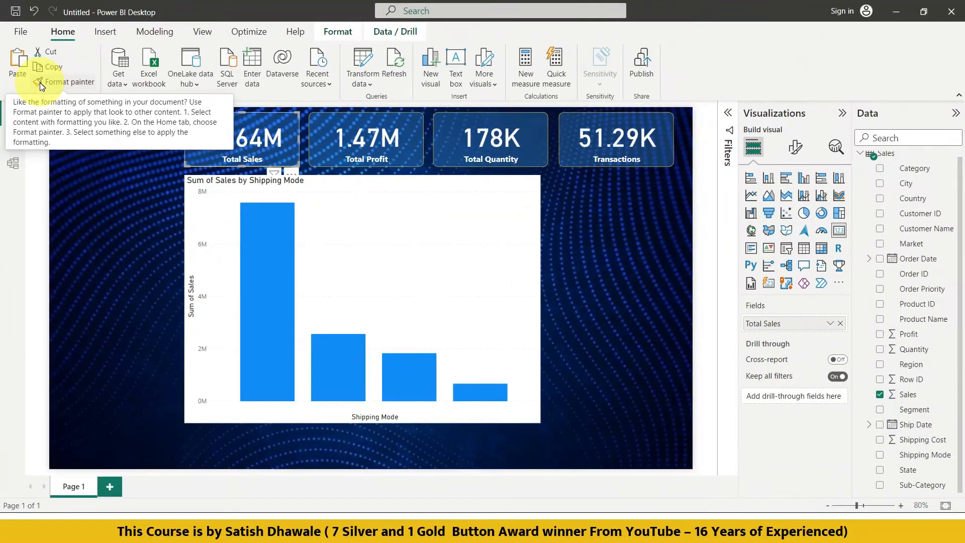
click(64, 82)
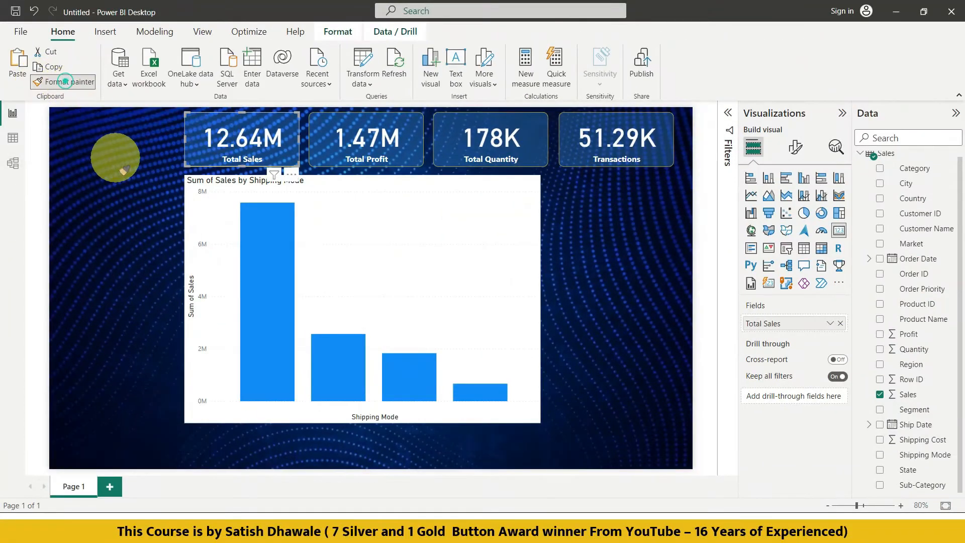
click(204, 234)
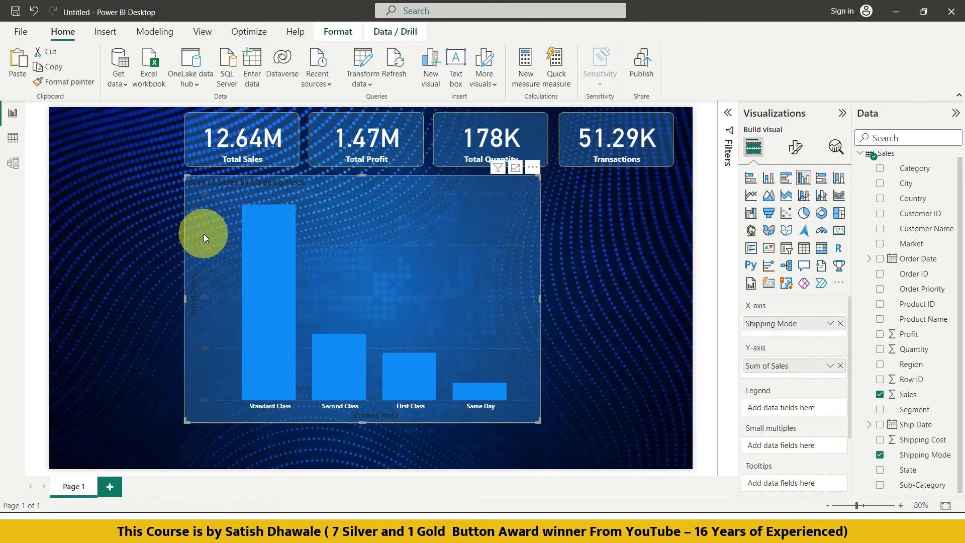
key(ctrl+z)
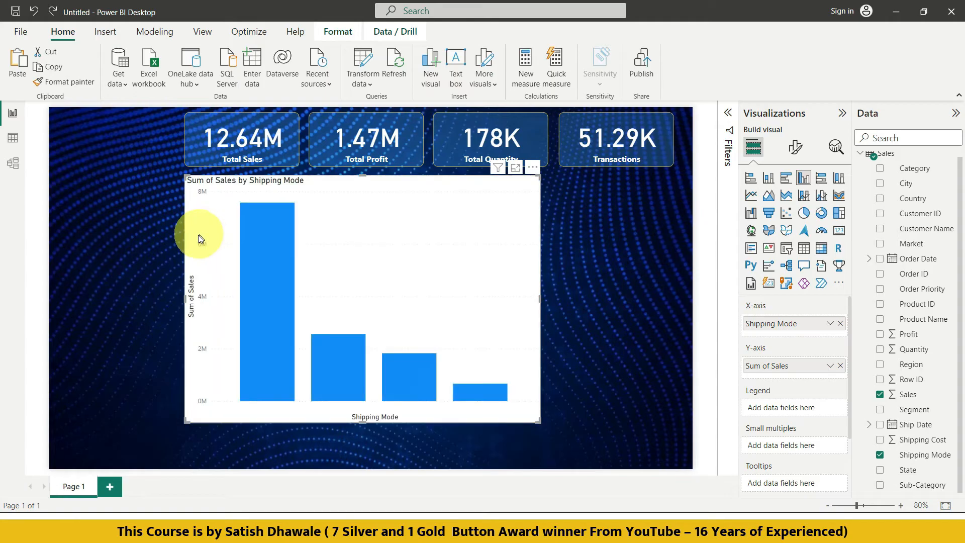
Apply the Total Sales card's formatting to the shipping mode column chart with Format painter
click(157, 228)
click(238, 152)
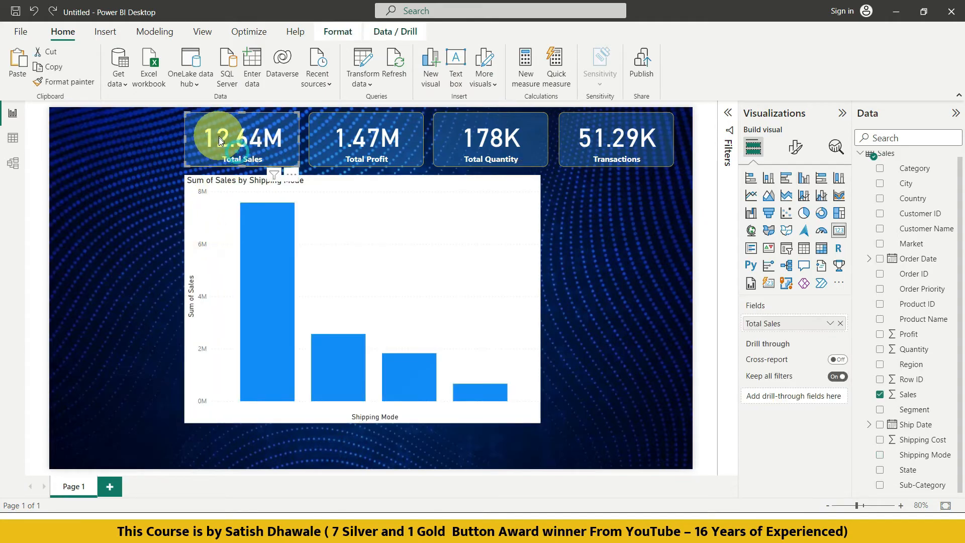
click(58, 82)
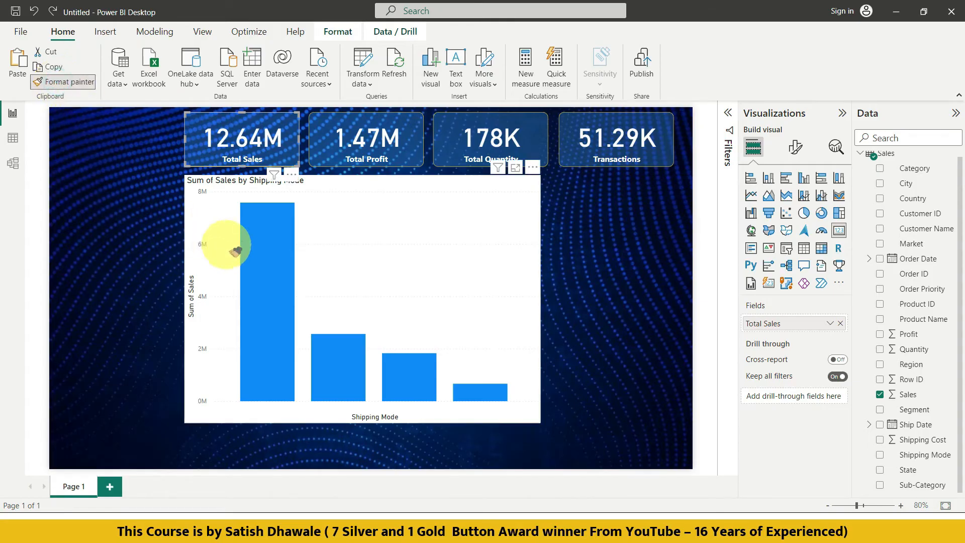
click(369, 237)
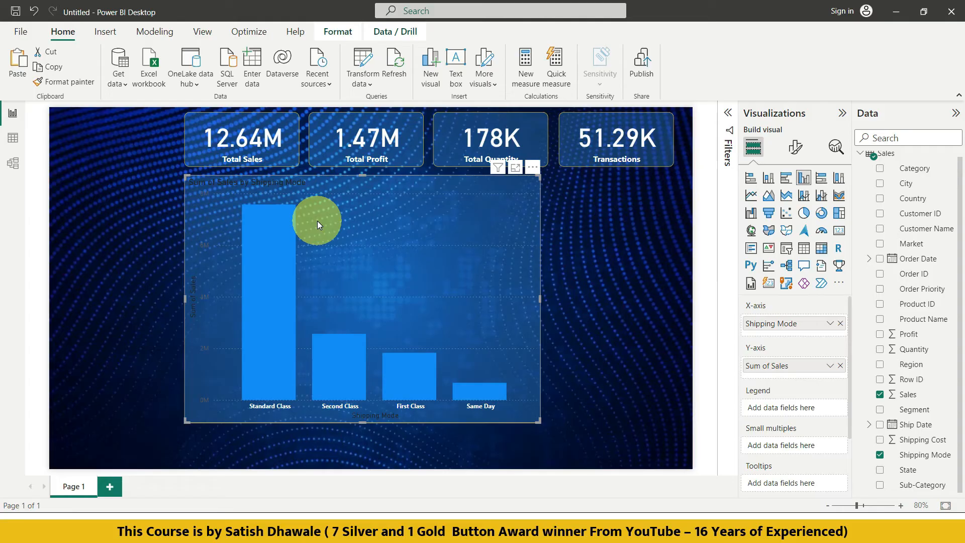
mouse_move(251, 258)
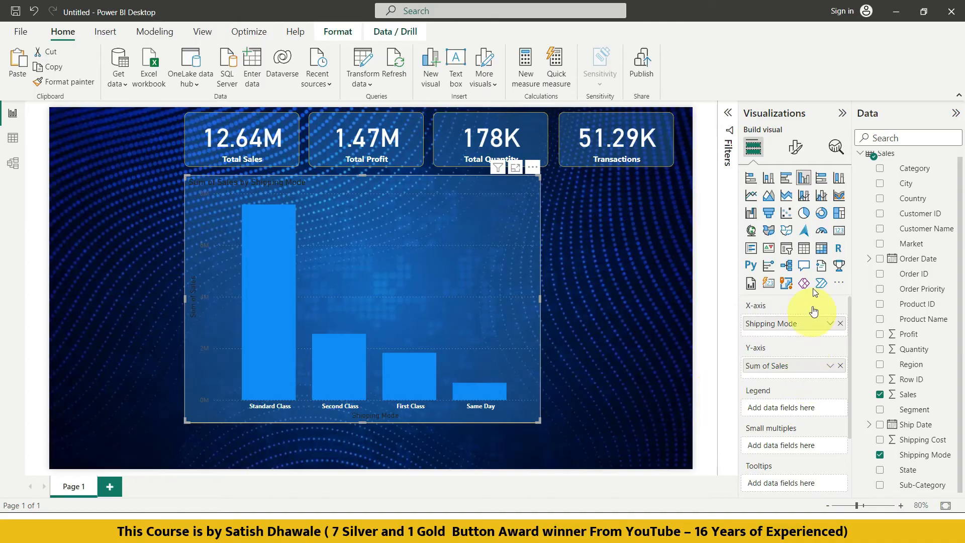
Make the Shipping Mode title of the X-axis white and bold
click(796, 148)
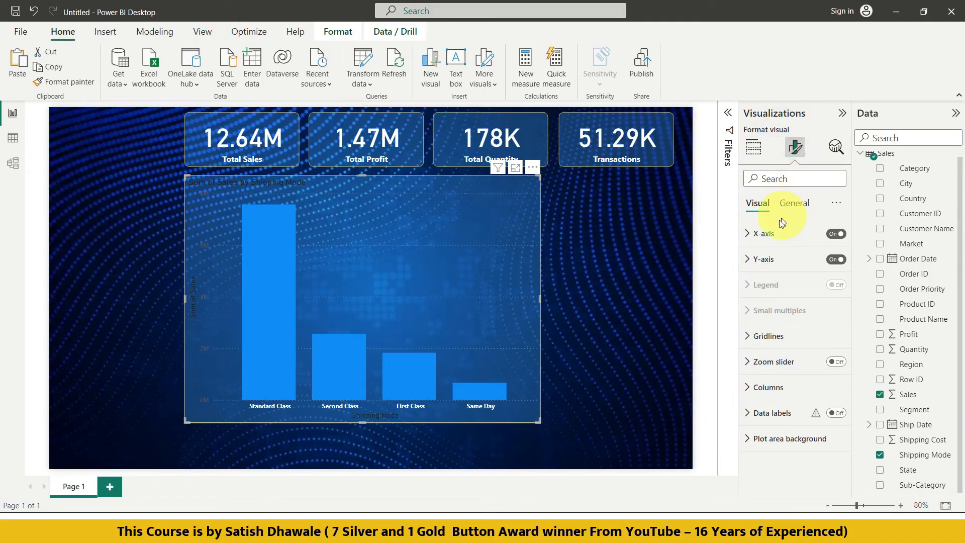
click(748, 235)
scroll(788, 360, down, 3)
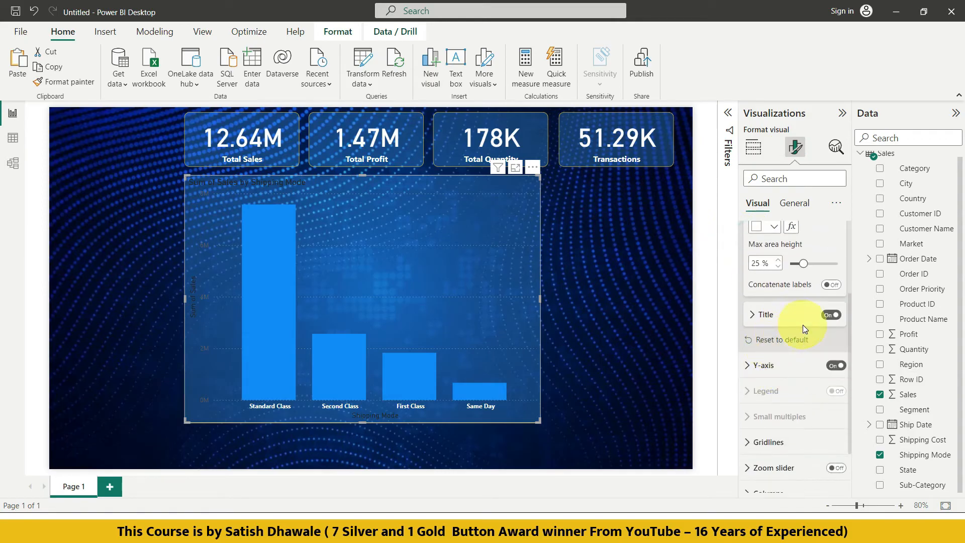
click(750, 314)
scroll(786, 382, down, 2)
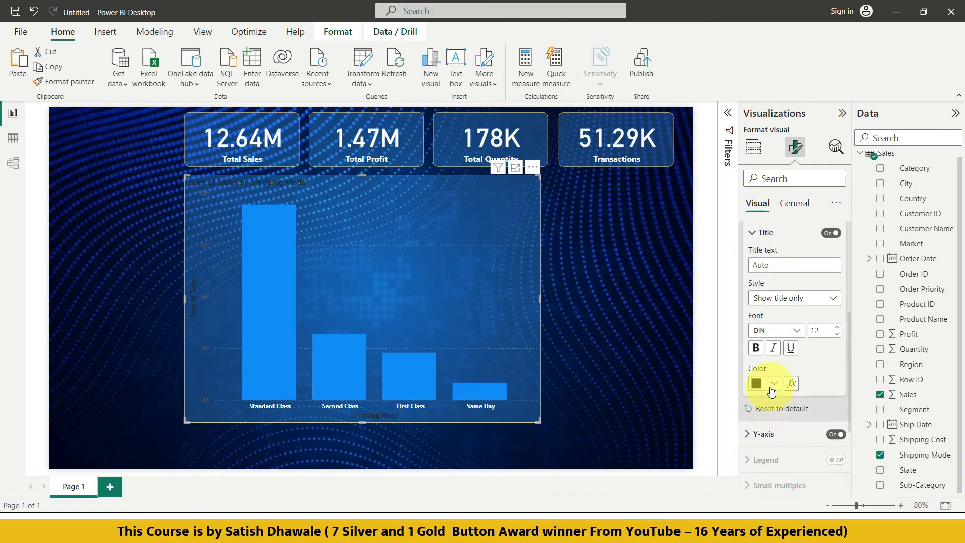
click(760, 384)
click(767, 332)
click(757, 347)
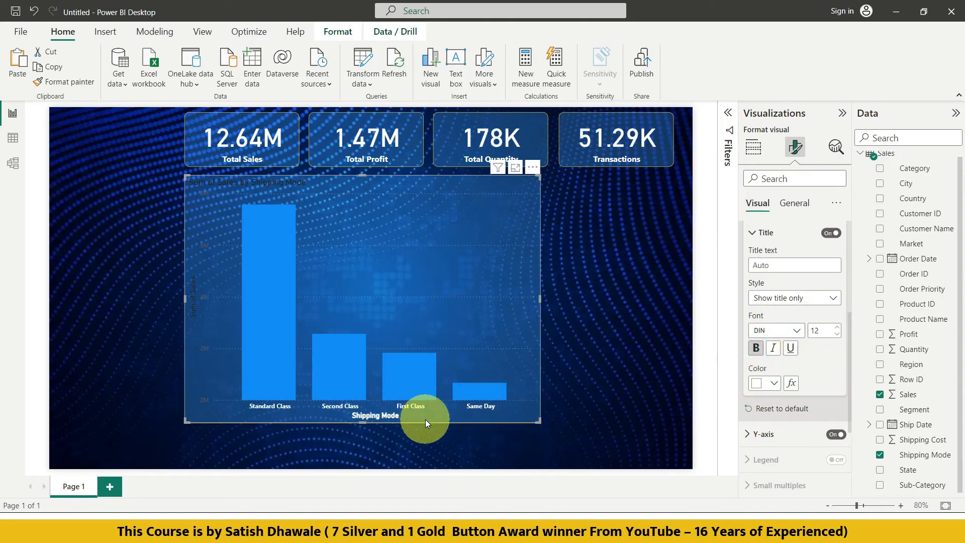
Set the color of the chart's Y-axis values to white
click(754, 237)
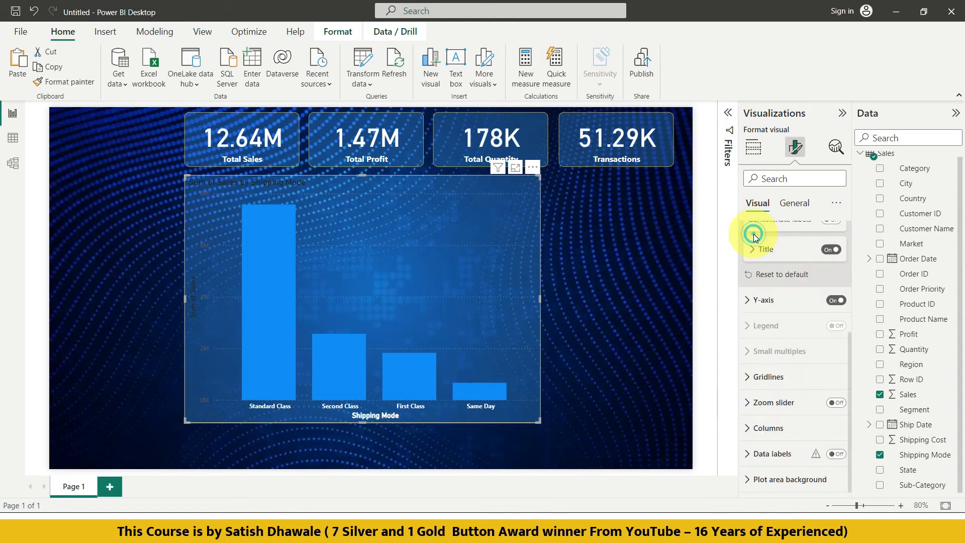
click(749, 304)
scroll(754, 317, down, 3)
click(753, 339)
scroll(753, 339, down, 3)
click(759, 342)
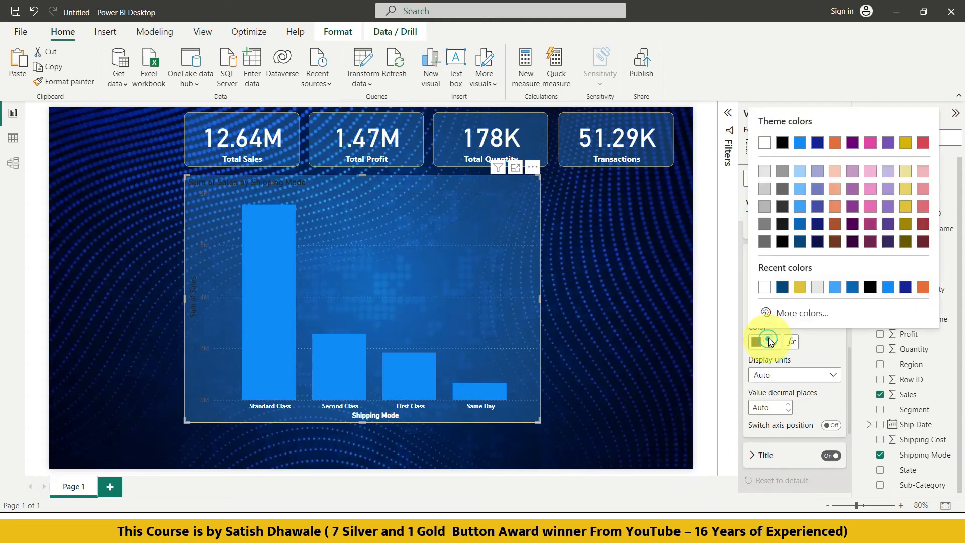
click(765, 286)
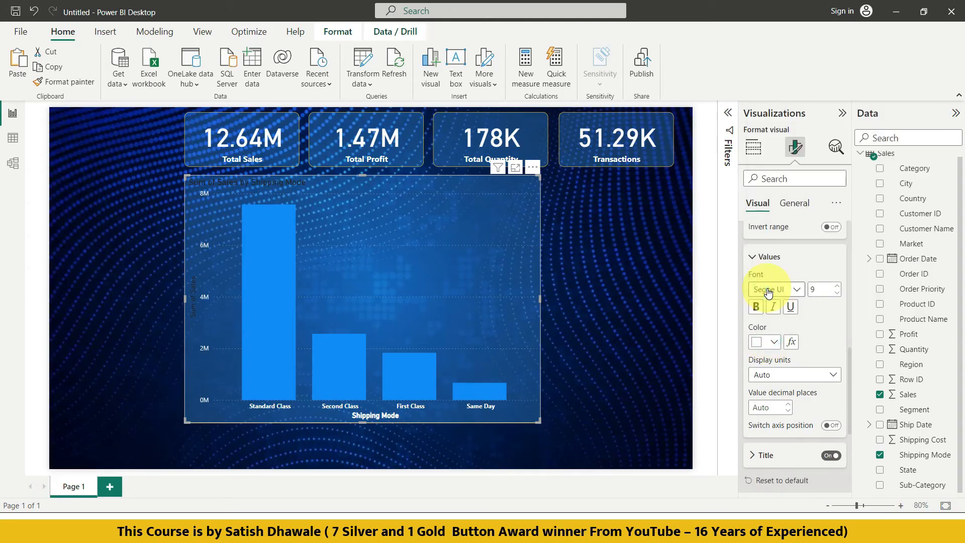
Set the Y-axis title text to "Total Sales" and its color to white
scroll(757, 382, down, 2)
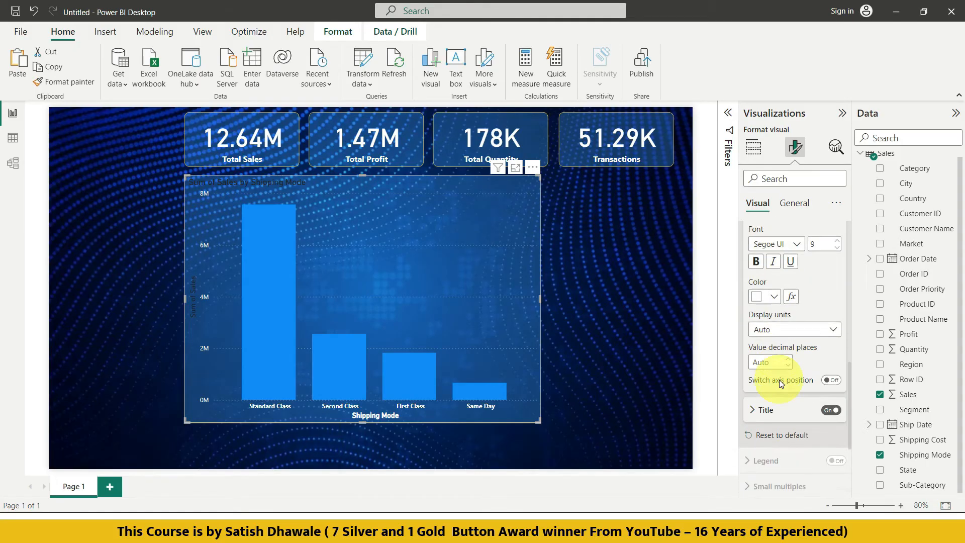
click(756, 384)
scroll(752, 378, down, 2)
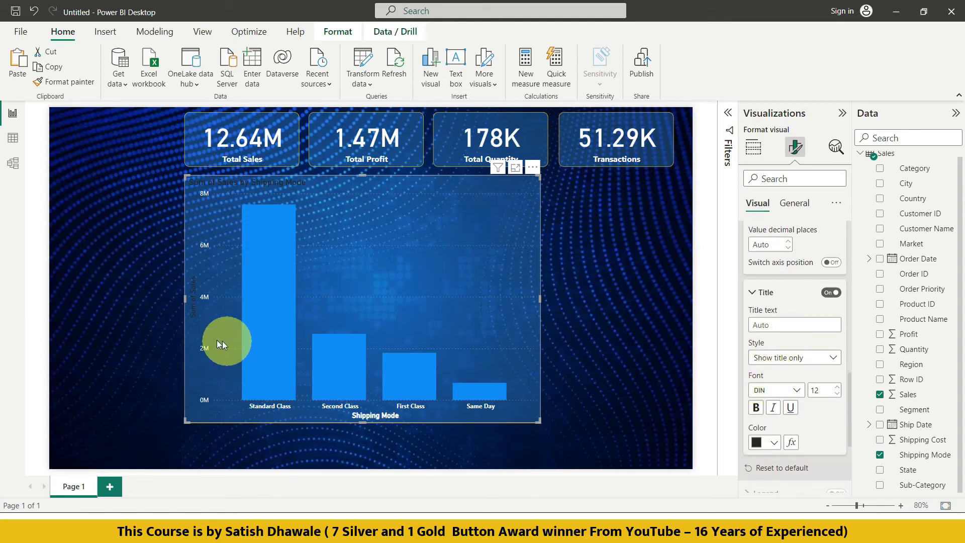
click(777, 327)
text(Total Sales)
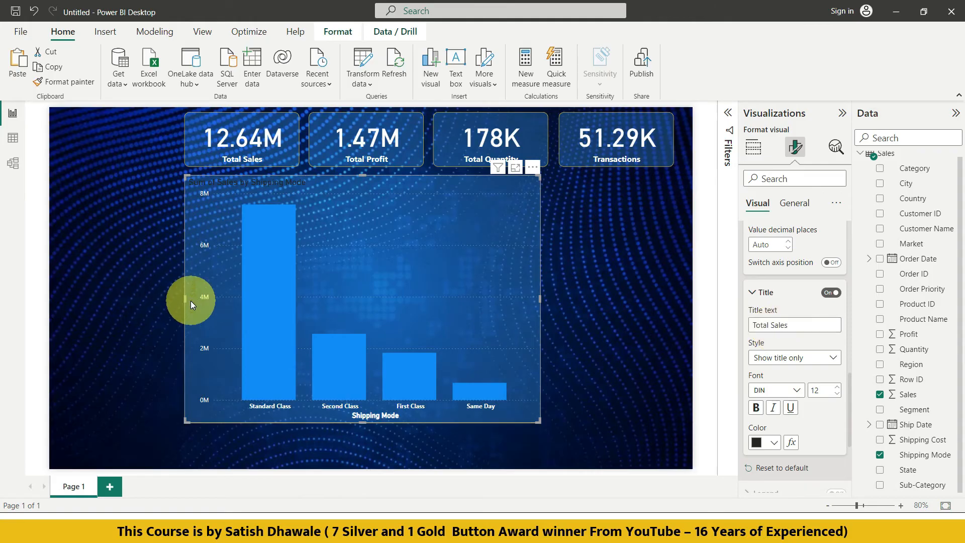
click(772, 443)
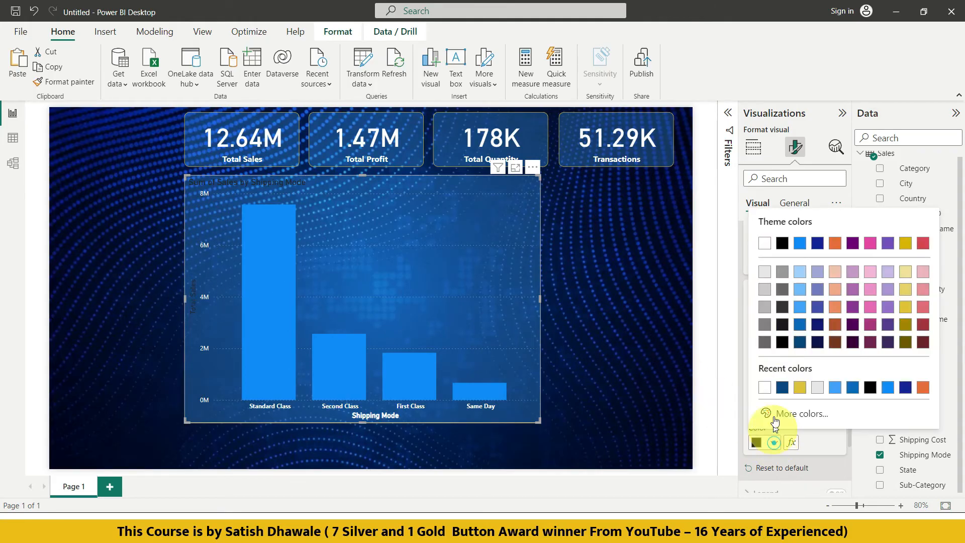
click(766, 244)
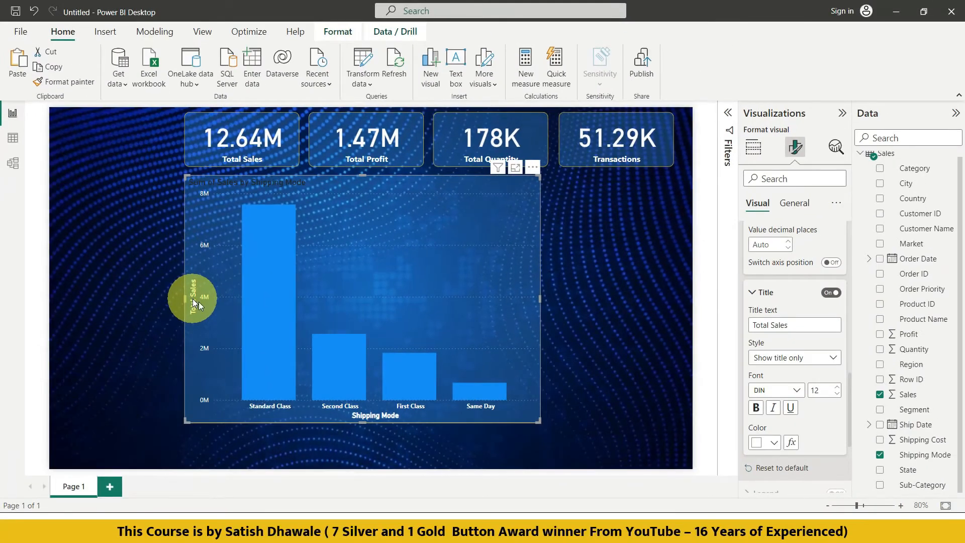
click(757, 408)
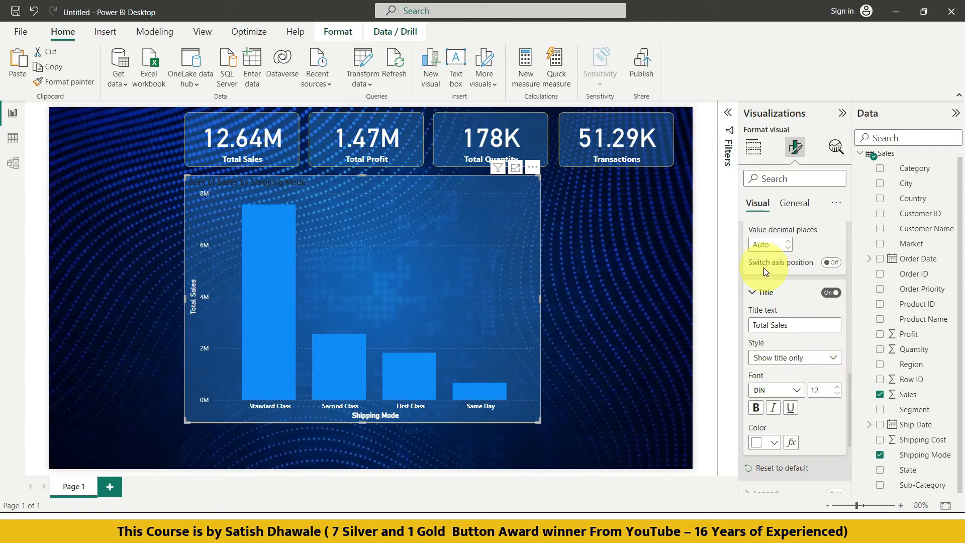
Collapse the X-axis and Y-axis formatting settings
scroll(759, 249, up, 5)
scroll(757, 251, up, 5)
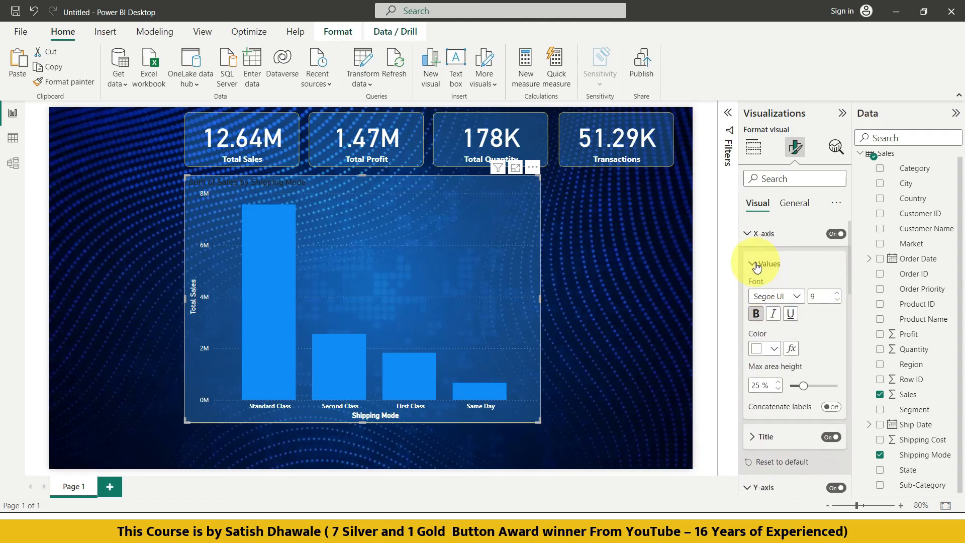
click(749, 234)
click(749, 260)
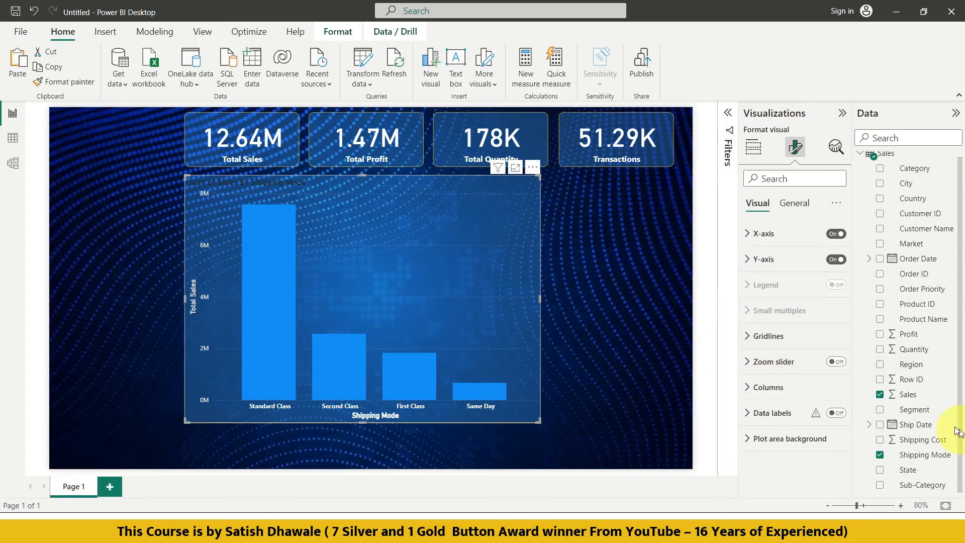
Try the zoom slider on the column chart and switch it off again
click(838, 362)
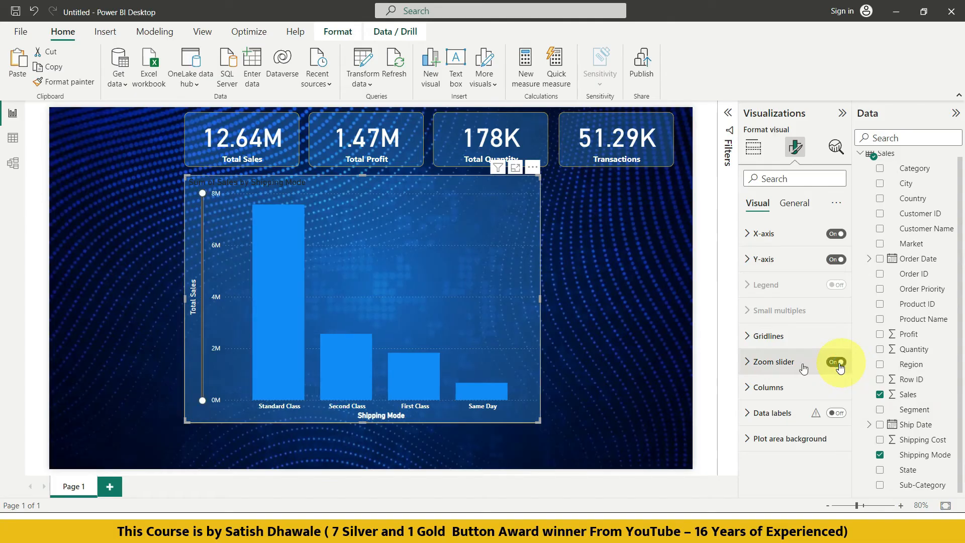
mouse_move(203, 389)
mouse_down()
mouse_move(202, 292)
mouse_move(202, 401)
mouse_up()
click(832, 365)
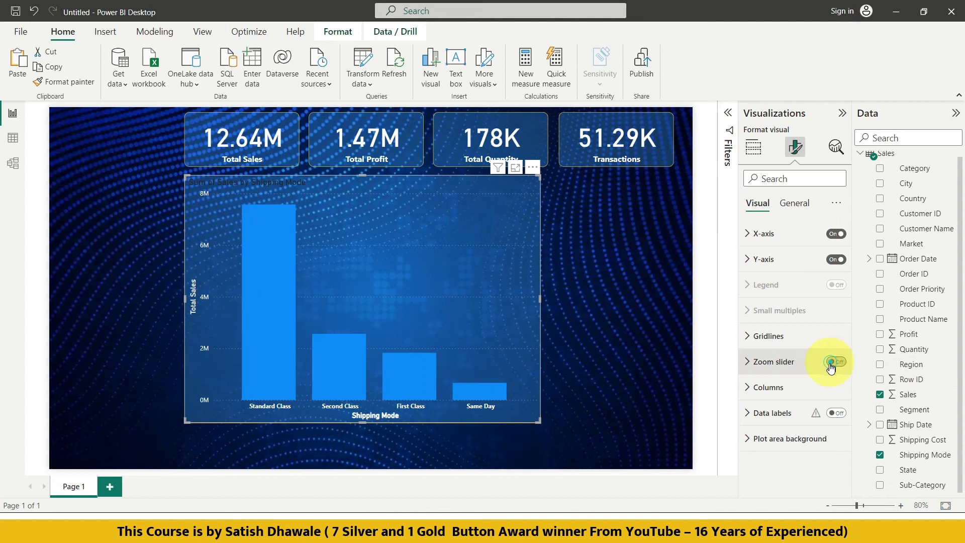
Enable separate colors for each column of the chart and make the Standard Class column gold
click(749, 390)
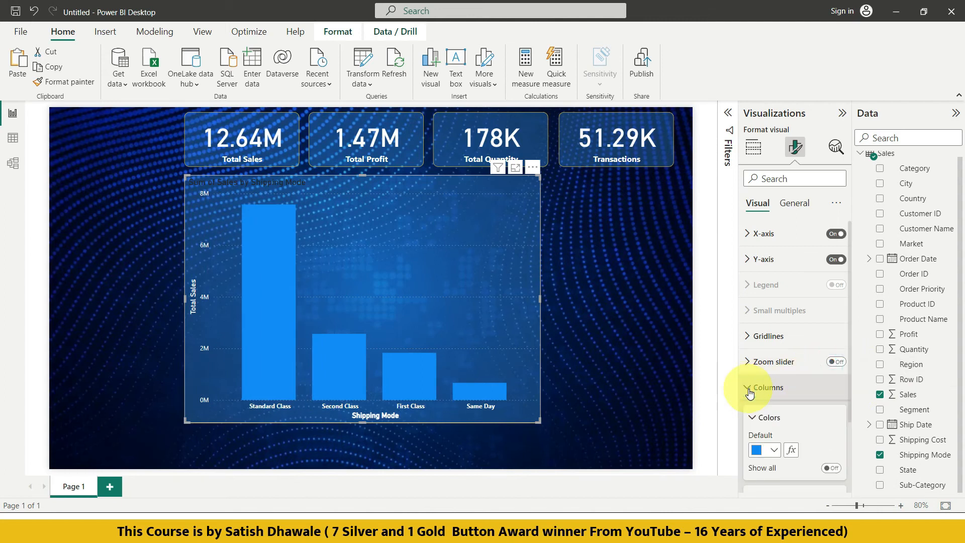
scroll(750, 392, down, 2)
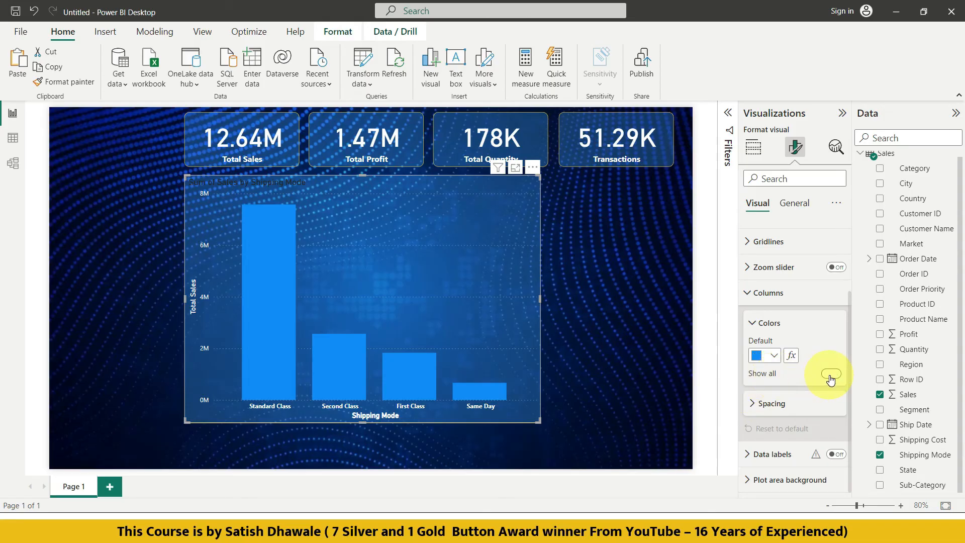
click(830, 376)
scroll(824, 380, down, 3)
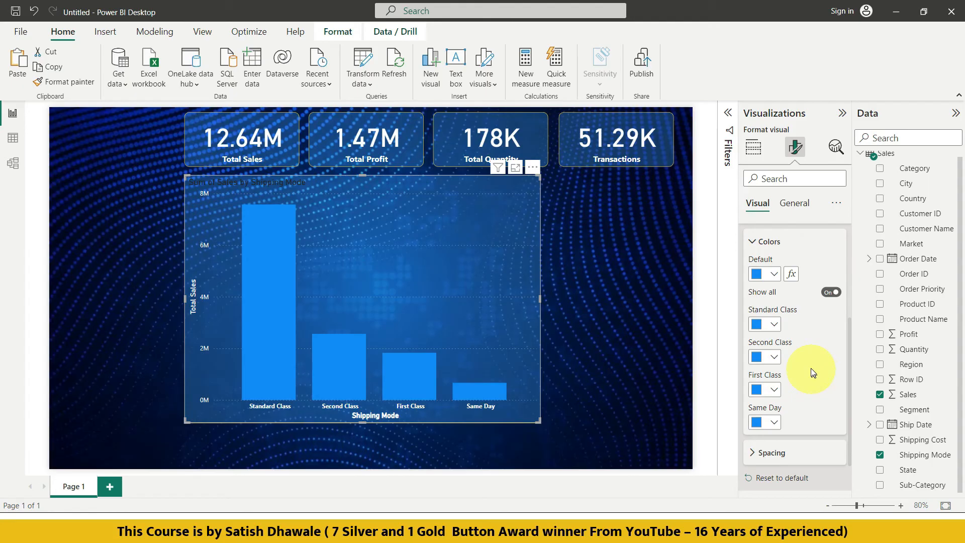
click(776, 324)
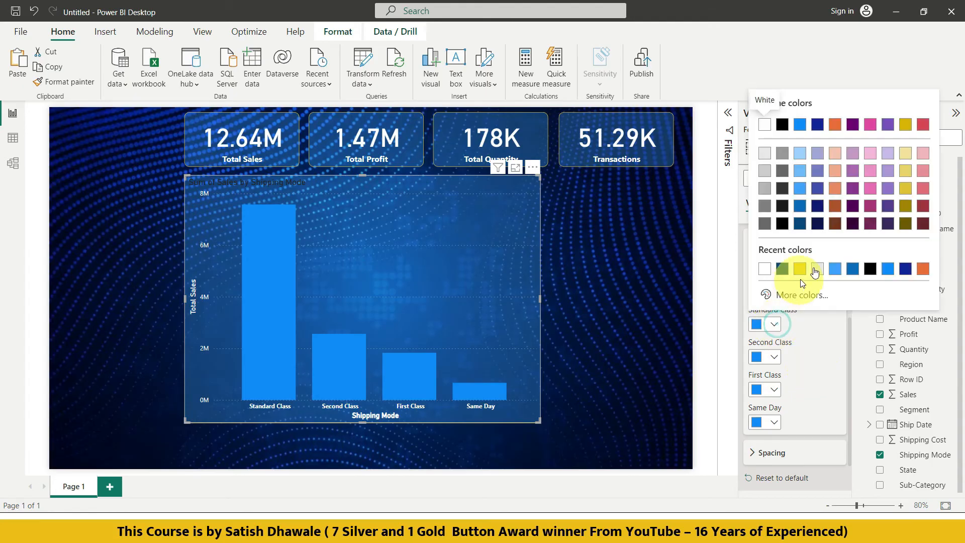
click(910, 192)
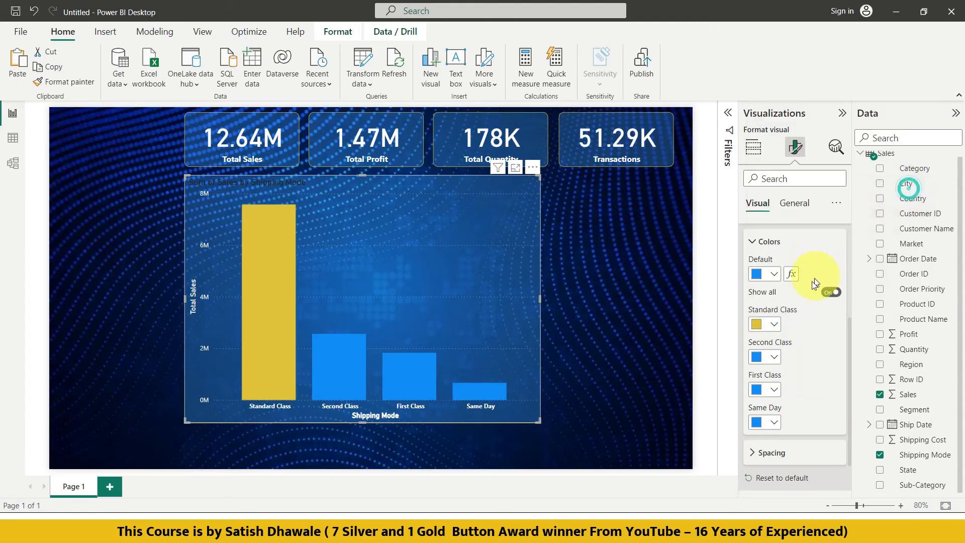
Color the Second Class column light purple, First Class light peach and Same Day light gray
click(773, 357)
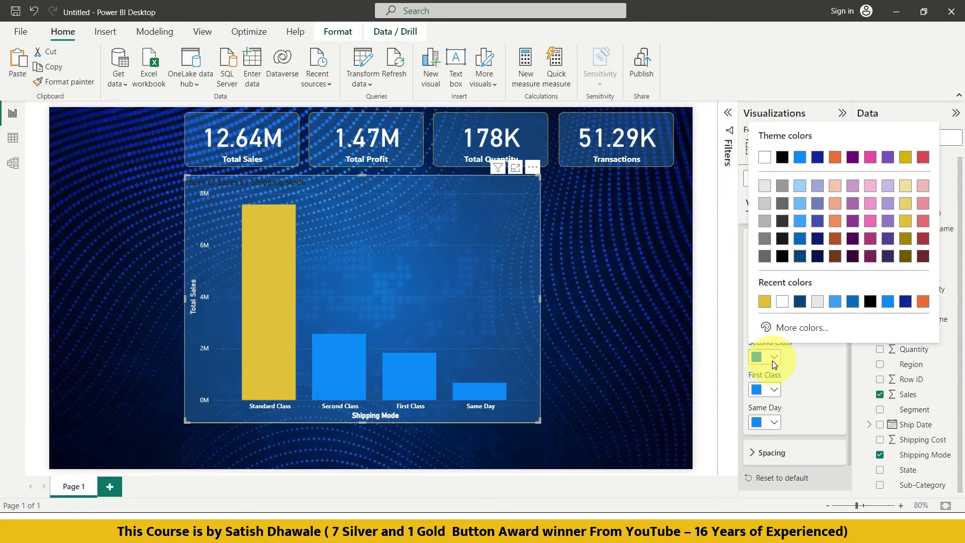
click(888, 204)
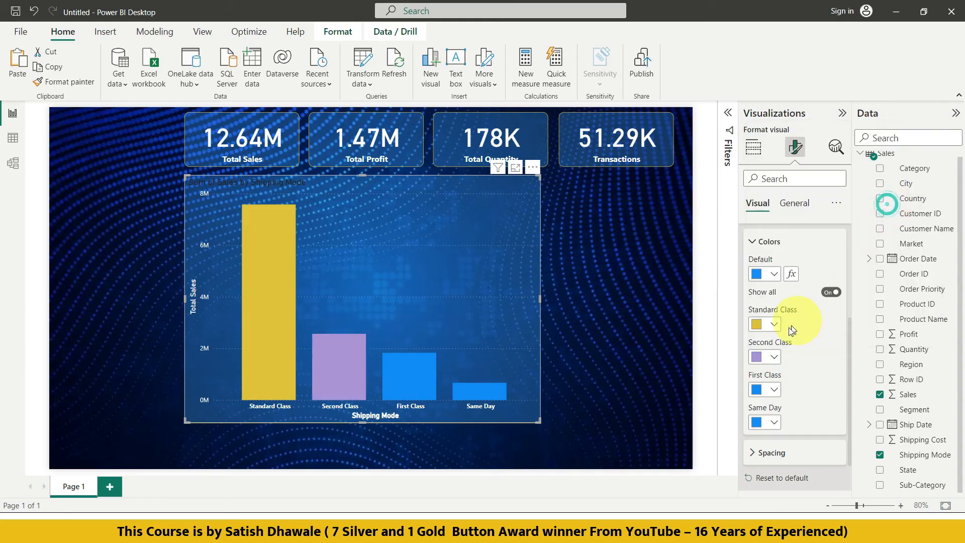
click(773, 391)
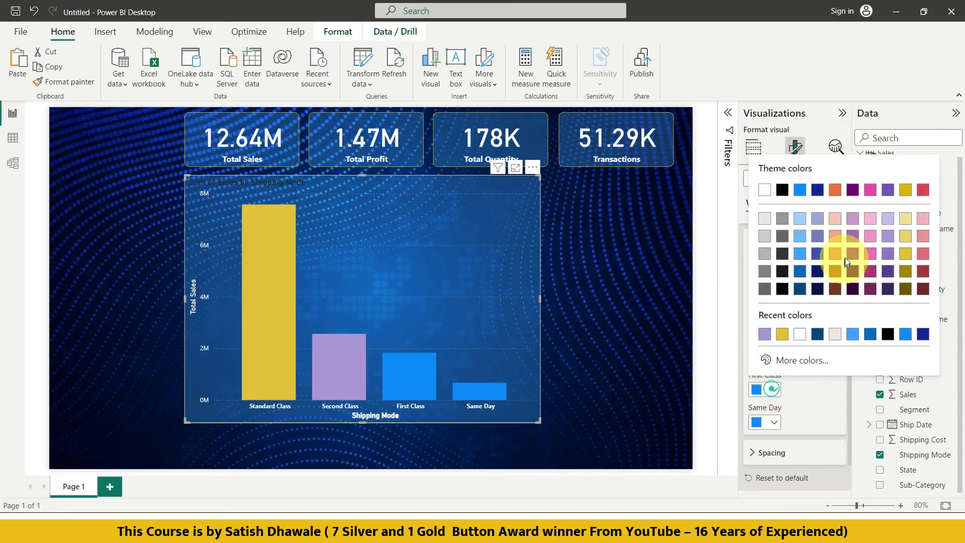
click(836, 223)
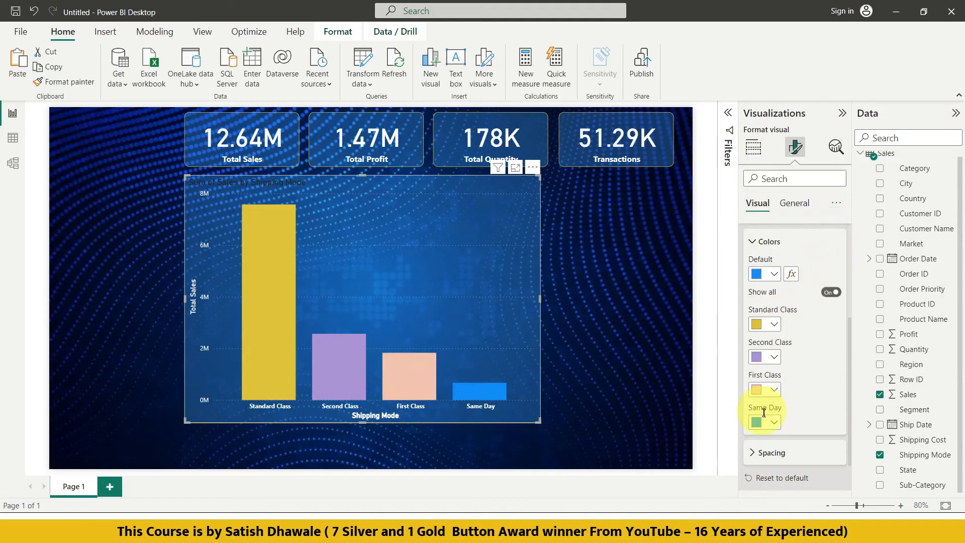
click(772, 421)
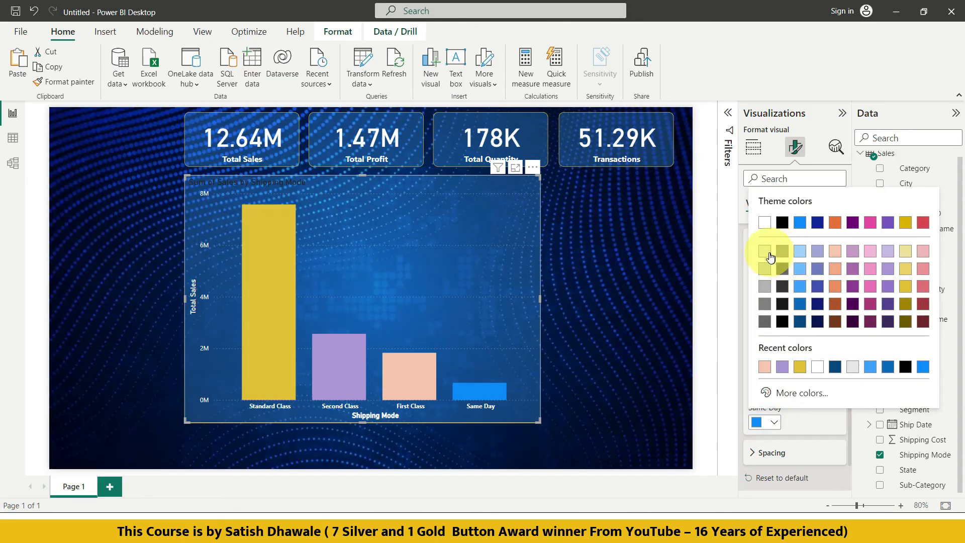
click(769, 252)
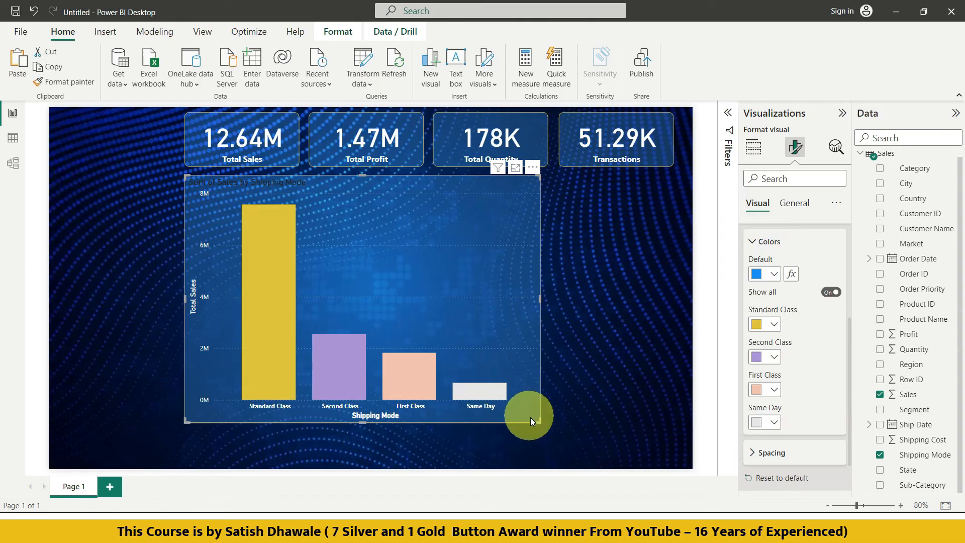
Shrink the column chart to the width of two KPI cards and place it below the Total Quantity and Transactions cards
drag(537, 422, 424, 330)
drag(400, 212, 656, 212)
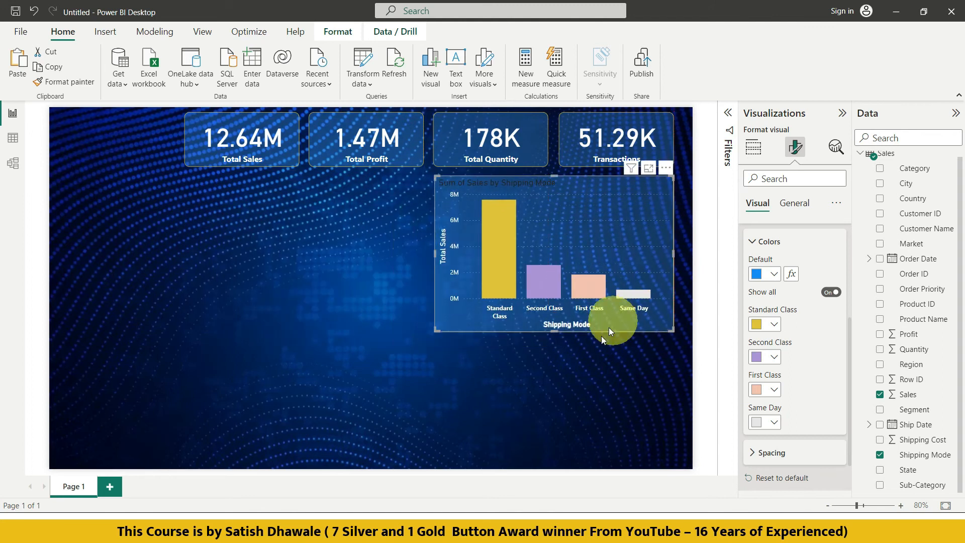
click(571, 382)
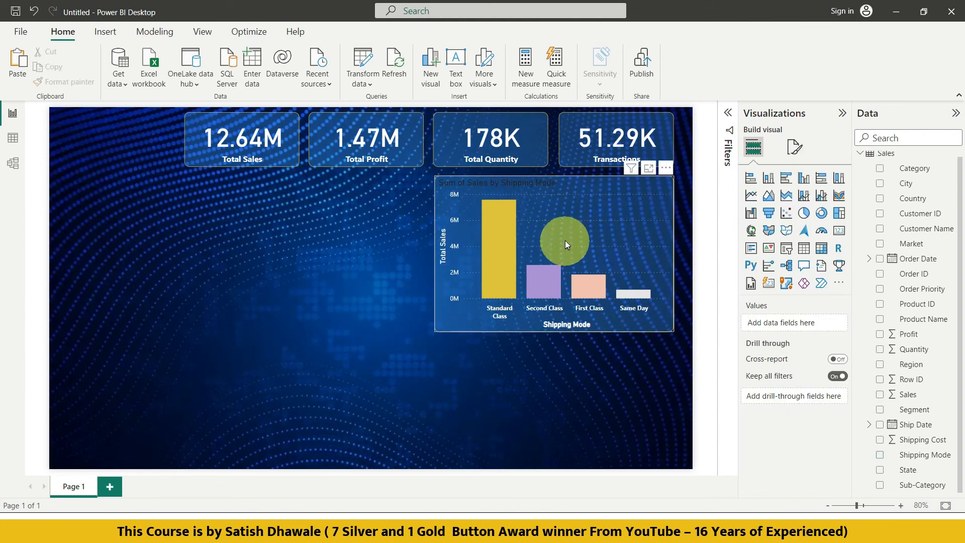
Set the column chart's title text to "Total Sales by Shipping Mode"
click(520, 184)
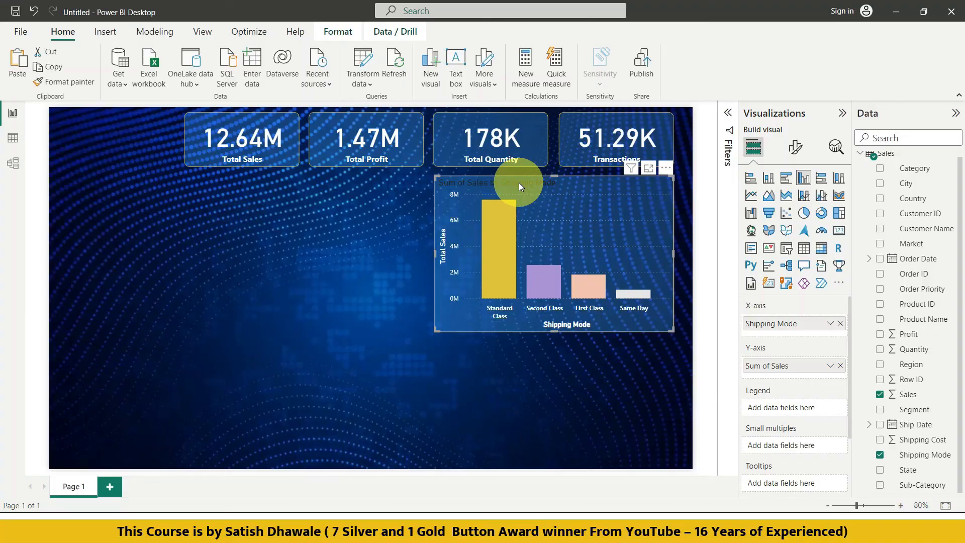
click(794, 150)
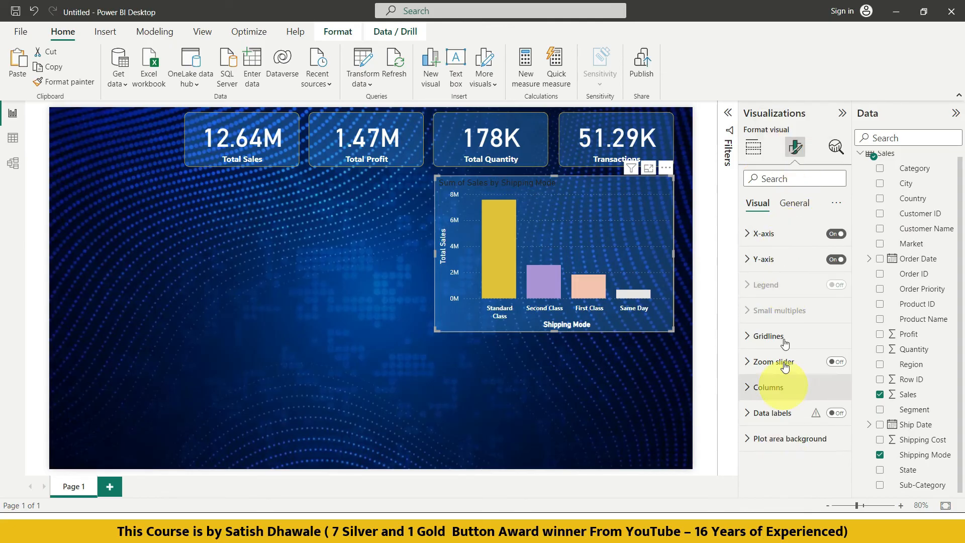
click(801, 204)
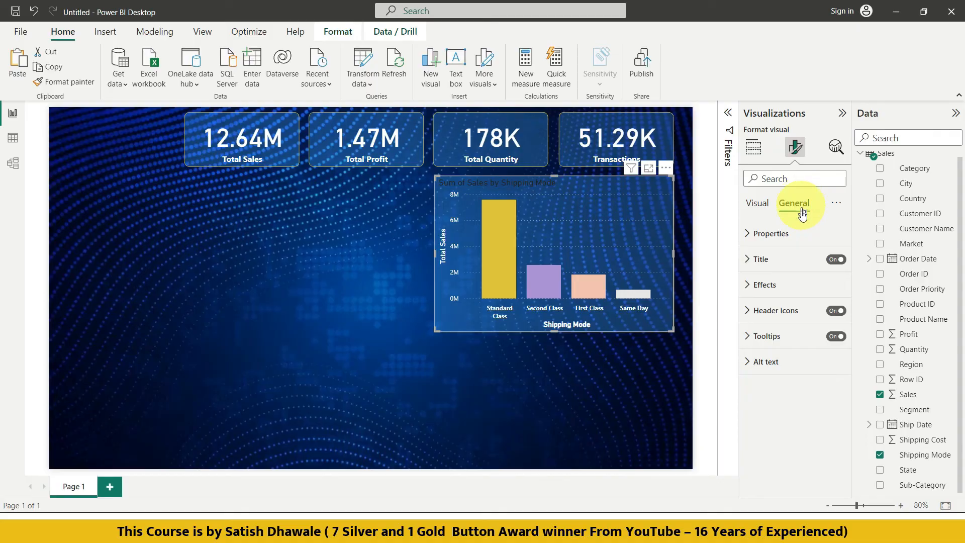
click(745, 264)
click(746, 266)
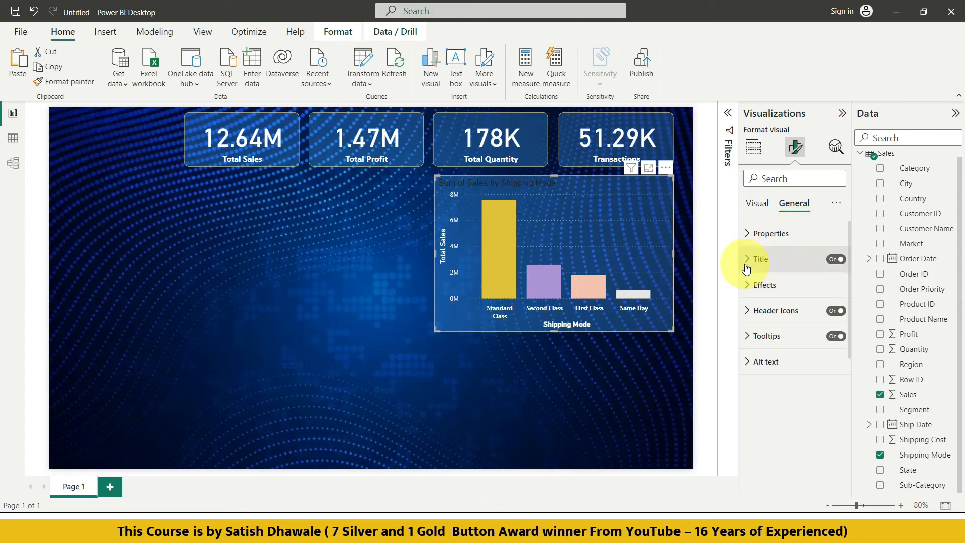
click(750, 294)
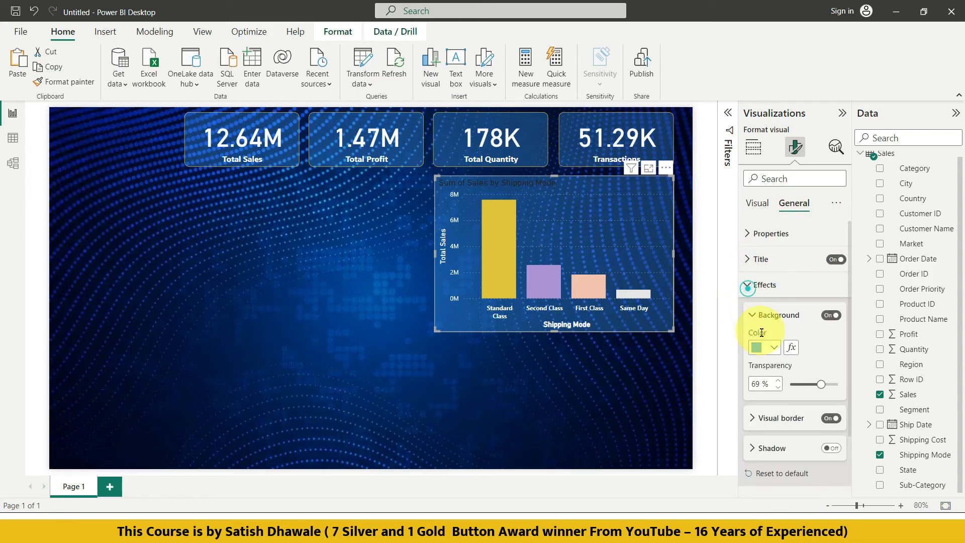
click(751, 284)
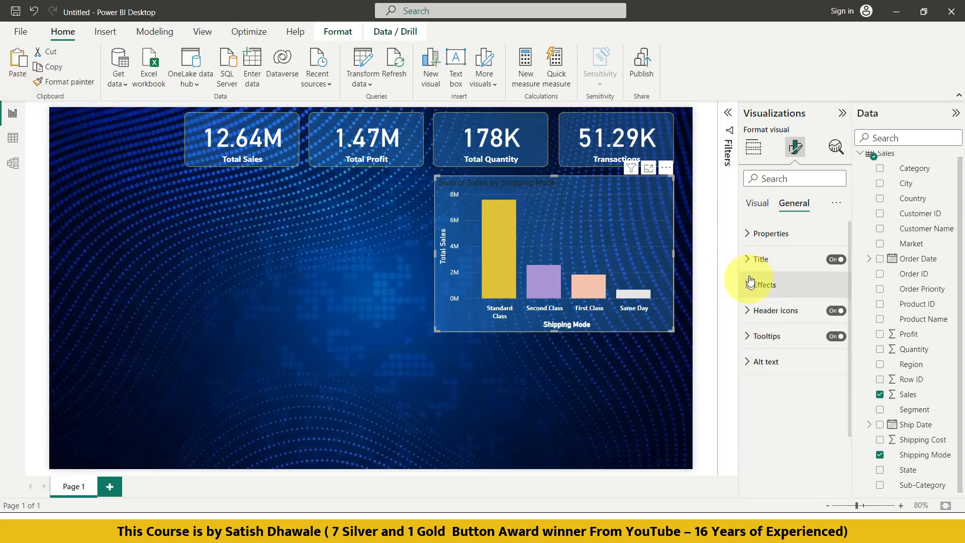
click(748, 259)
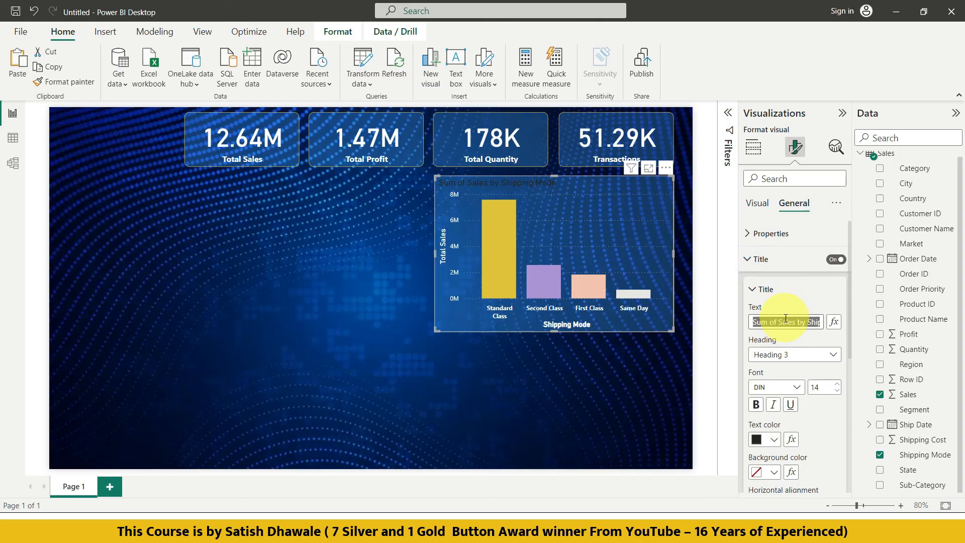
key(BackSpace)
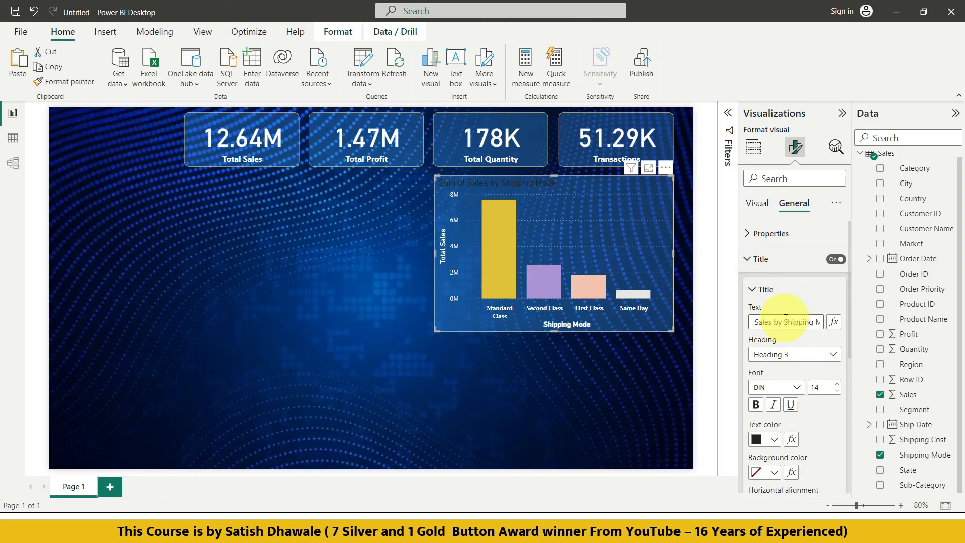
drag(754, 323, 841, 326)
click(800, 342)
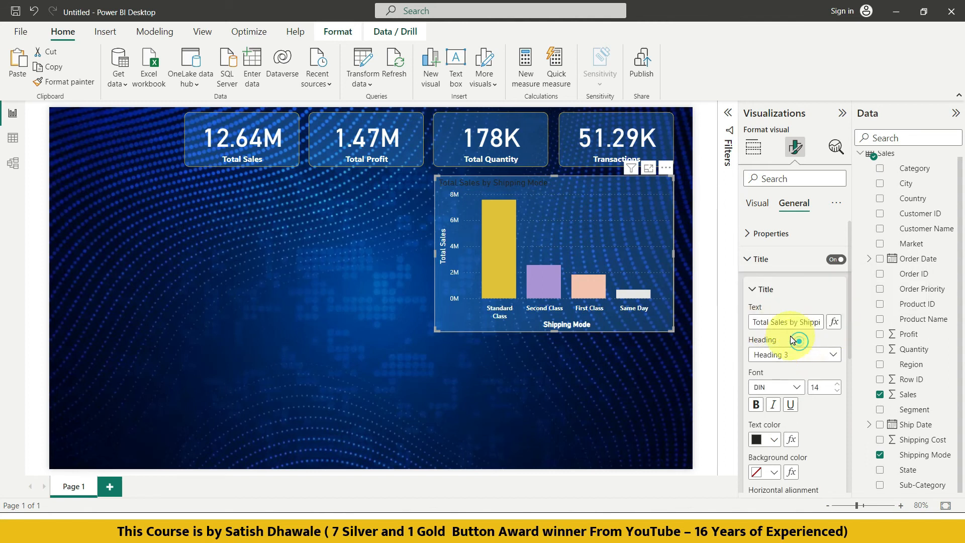
Make the chart title white and centered on a dark blue background, #094780 (Theme color 1, 50% darker)
click(777, 444)
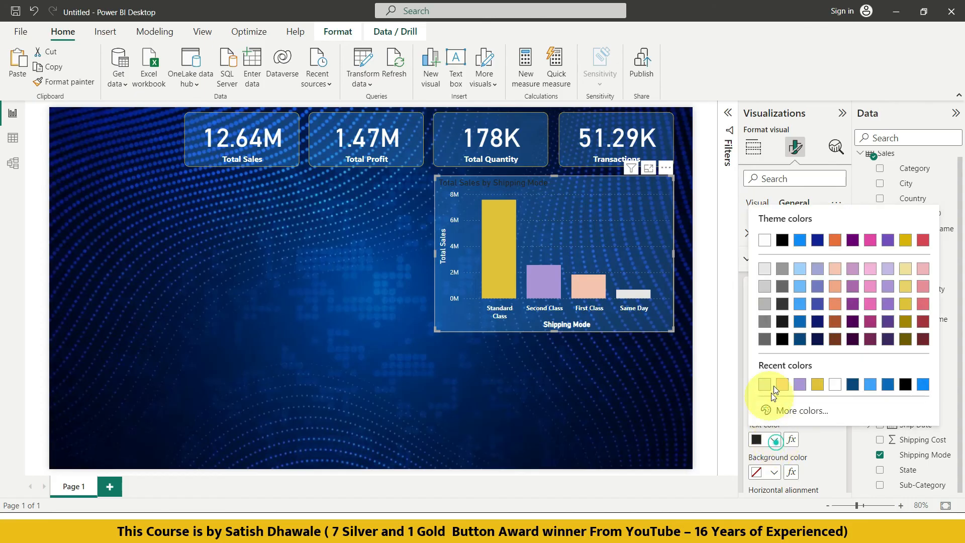
click(767, 244)
scroll(776, 457, down, 1)
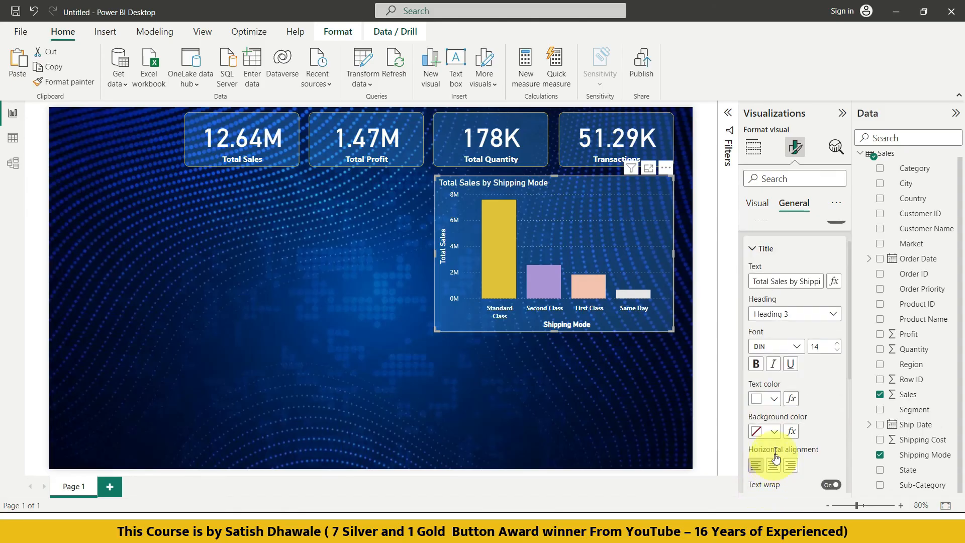
click(775, 432)
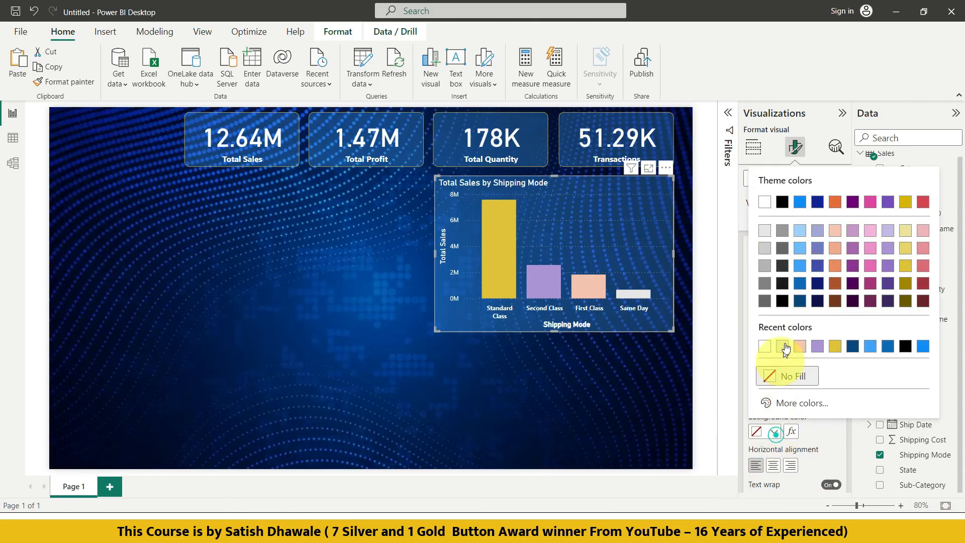
click(799, 302)
click(774, 466)
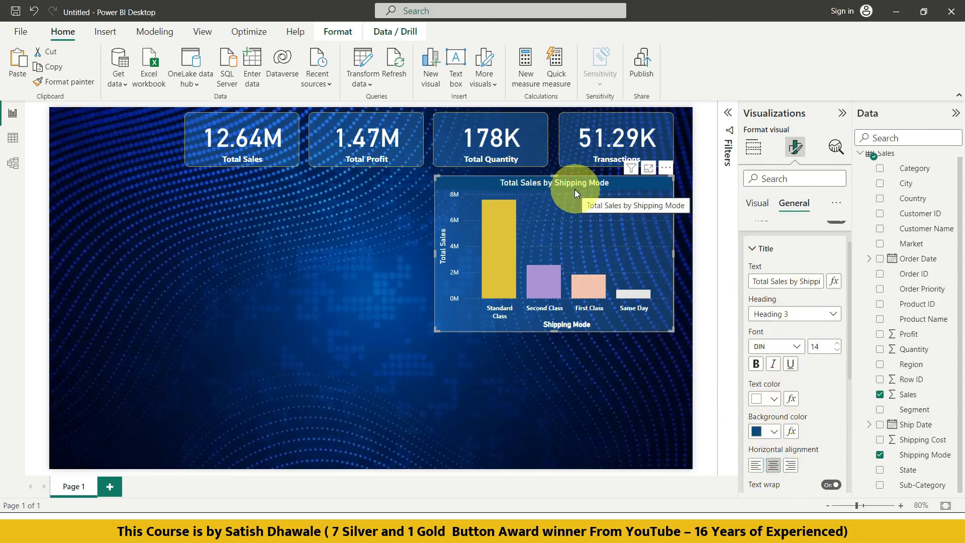
Try a gold background for the chart title, and set it back to dark blue #094780
click(773, 431)
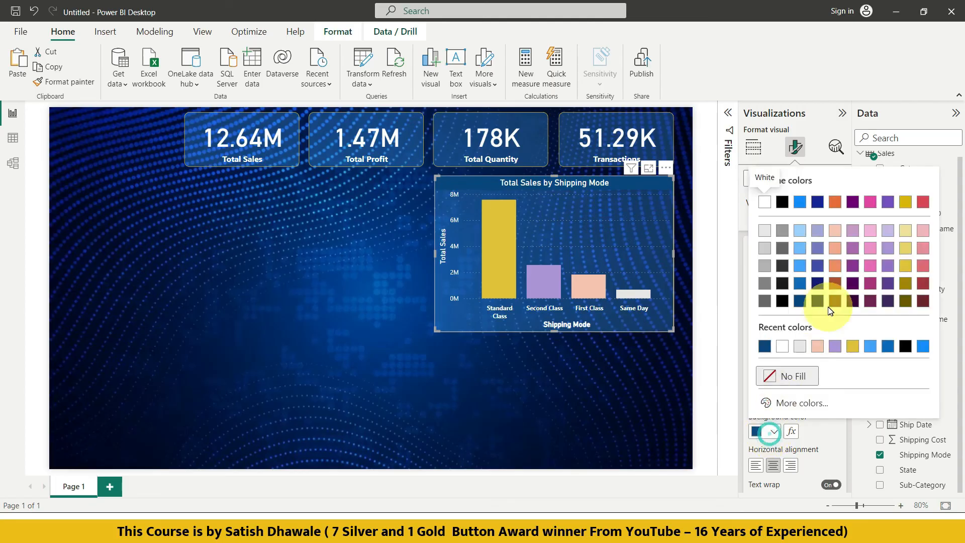
click(906, 270)
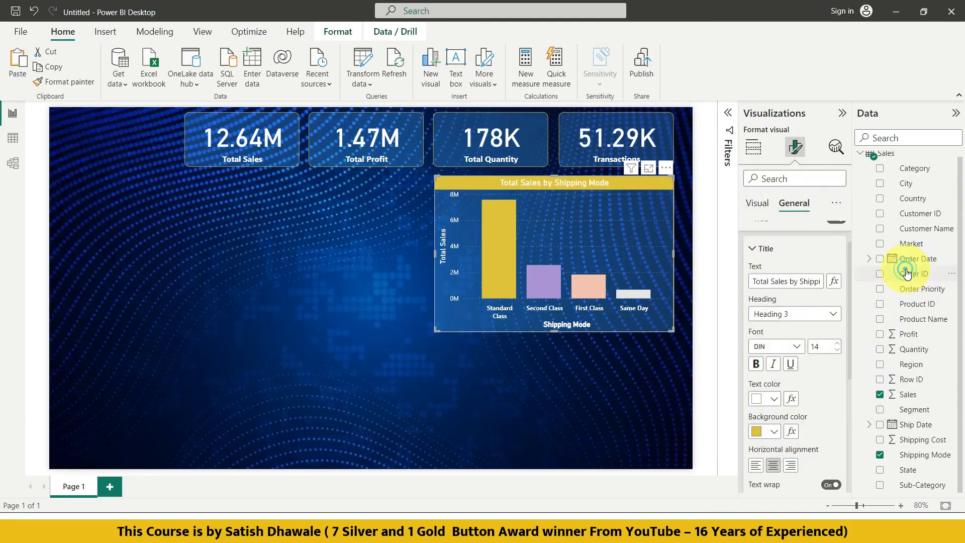
click(774, 431)
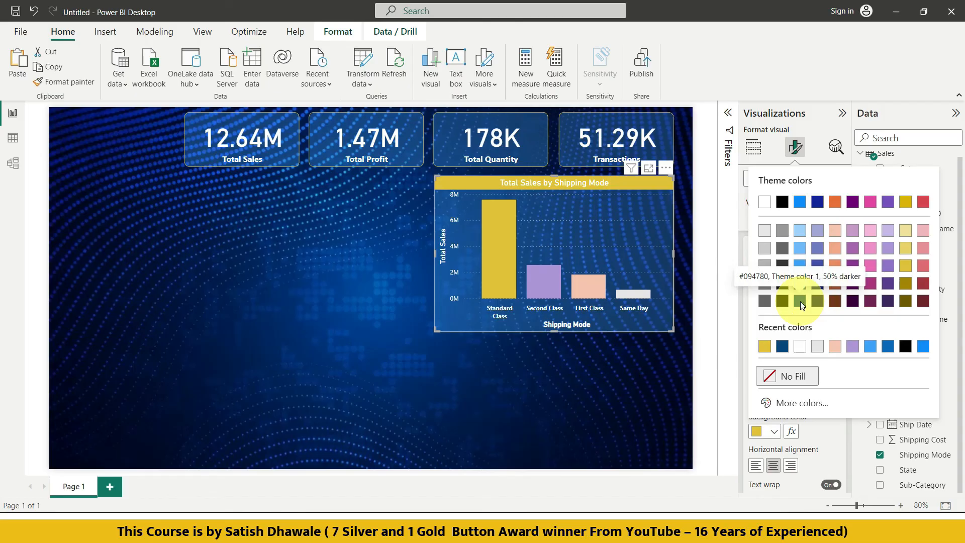
click(801, 301)
click(602, 373)
double_click(603, 373)
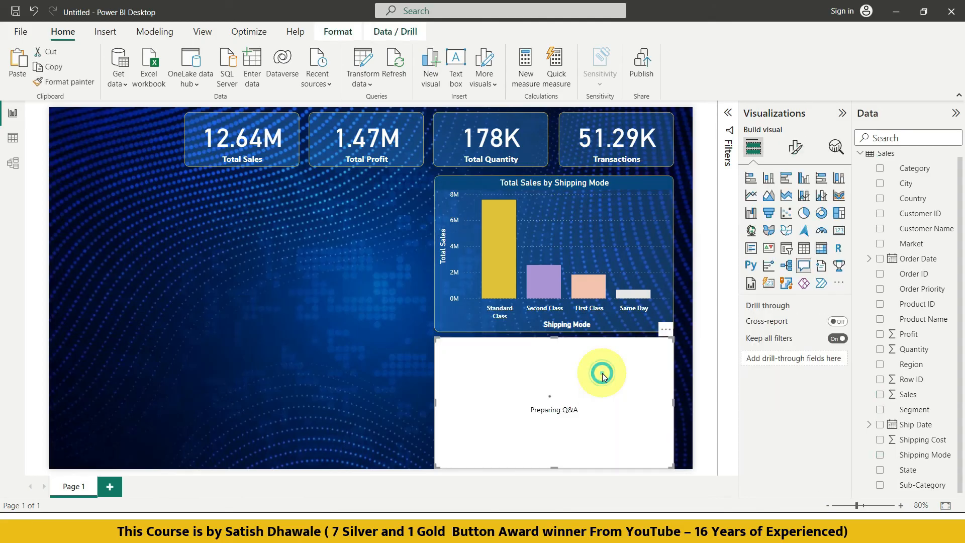
key(Delete)
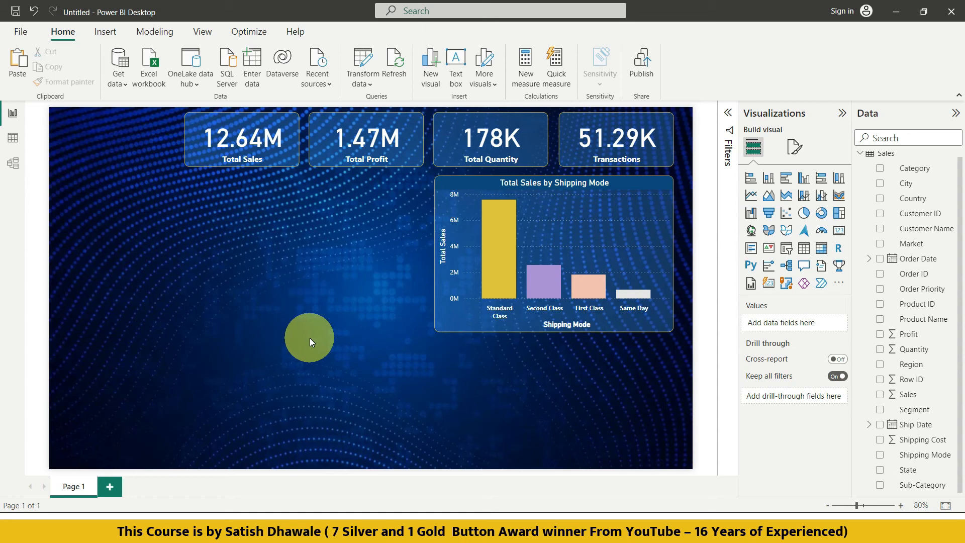
Duplicate the Total Sales by Shipping Mode chart and place the copy below the Total Sales and Total Profit cards
click(472, 181)
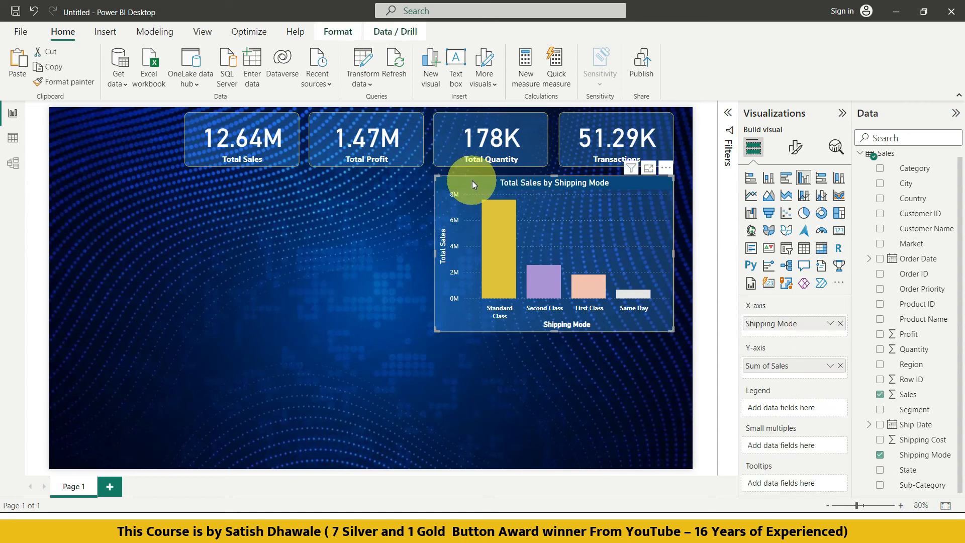
drag(471, 181, 216, 184)
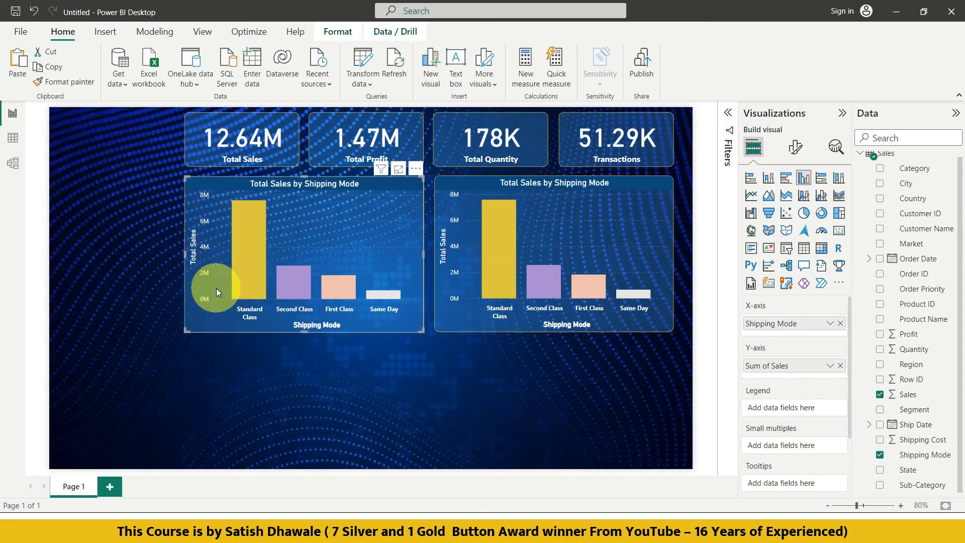
Convert the copied chart to a clustered bar chart and replace Shipping Mode with Segment on its Y-axis
click(785, 182)
click(397, 381)
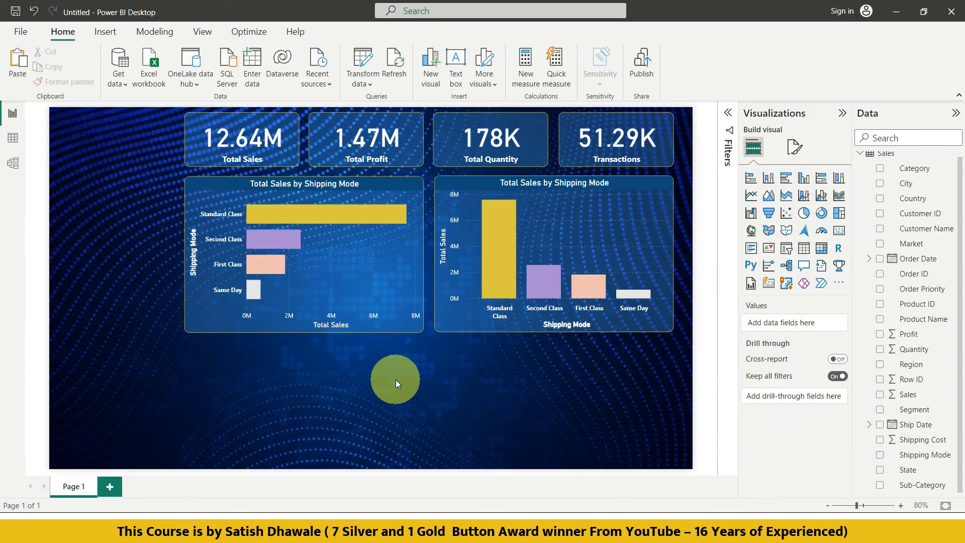
click(387, 195)
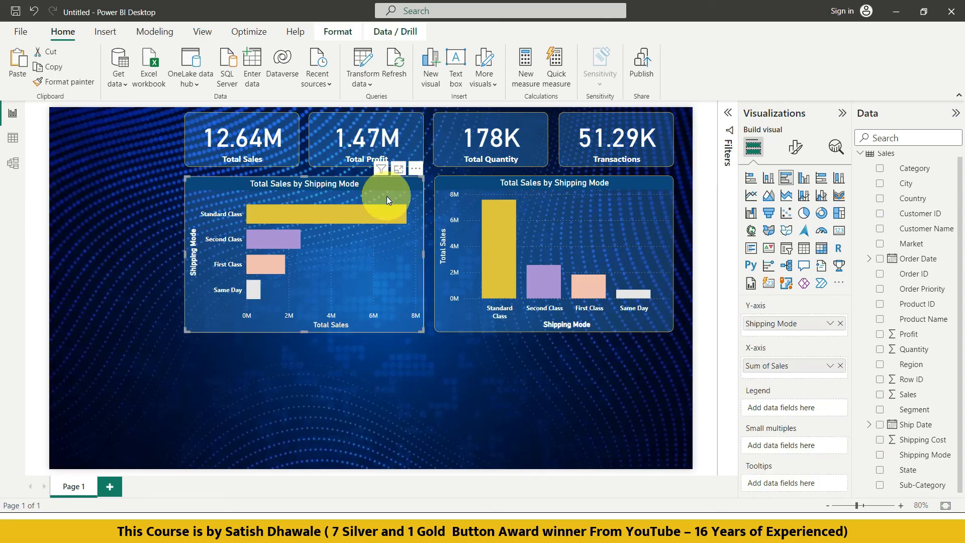
drag(911, 415, 825, 327)
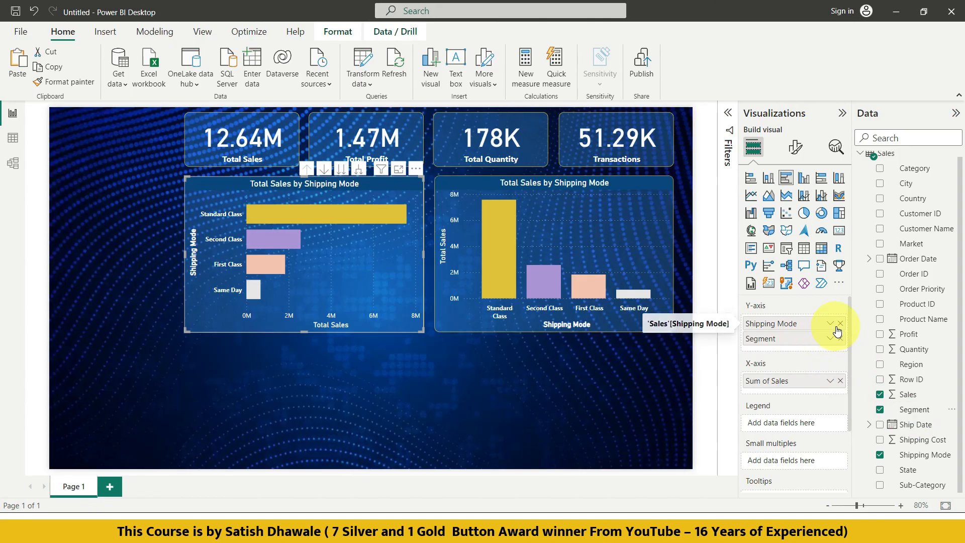
click(839, 324)
click(273, 386)
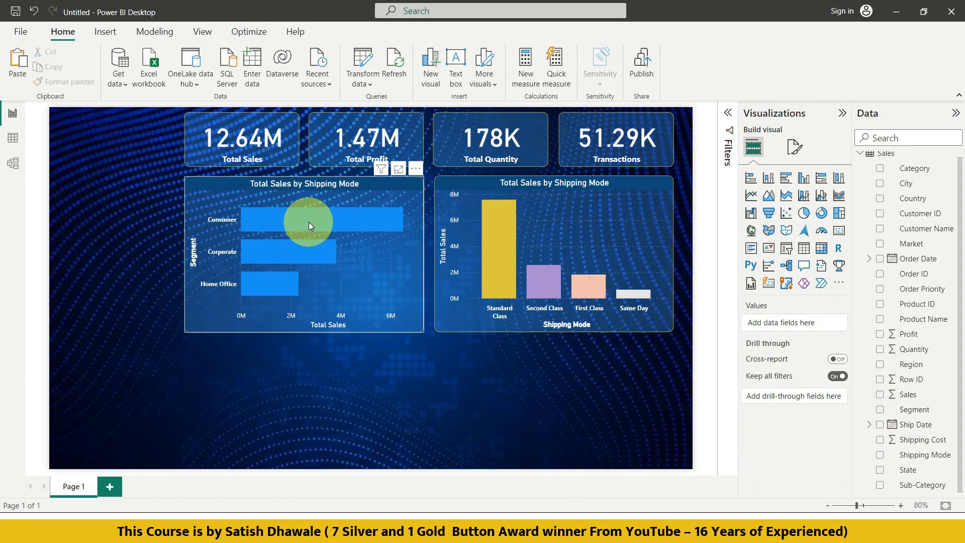
click(444, 207)
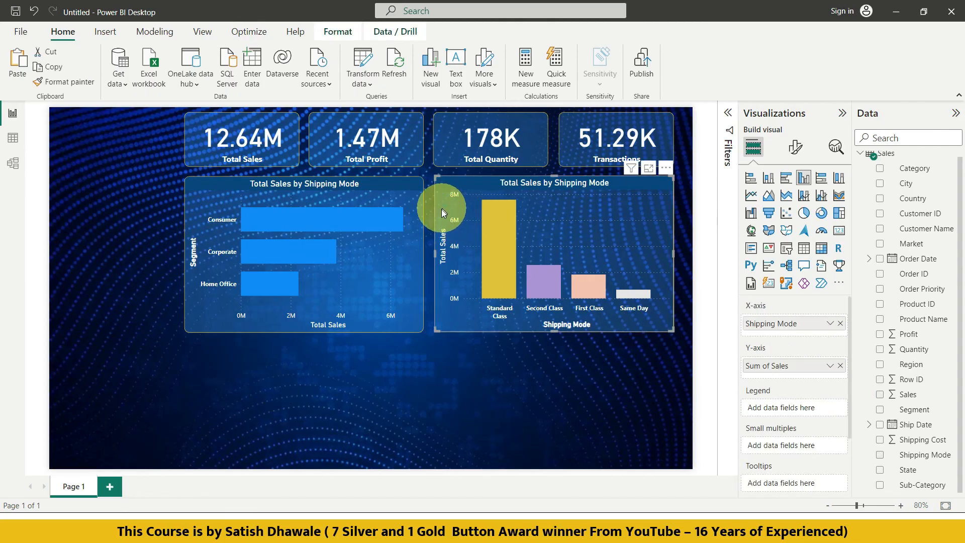
click(206, 194)
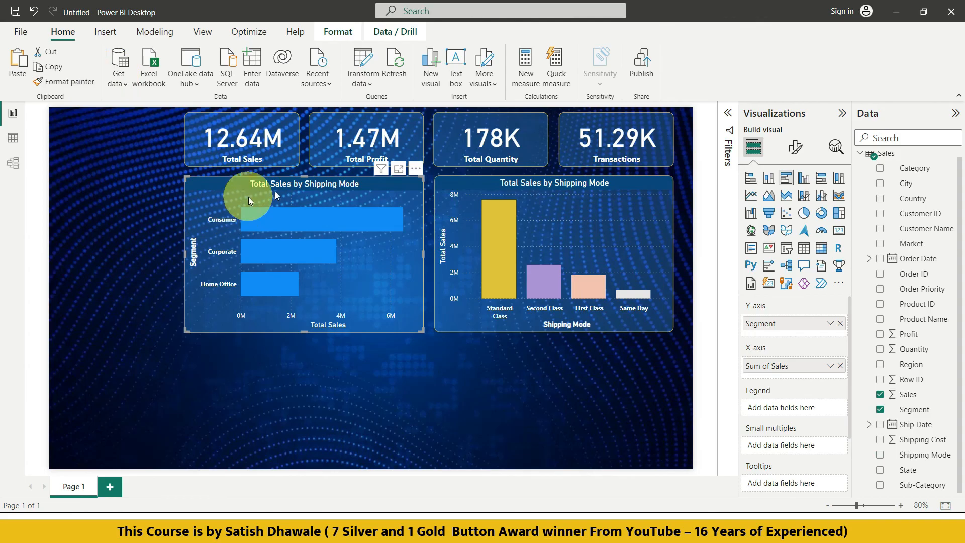
click(155, 279)
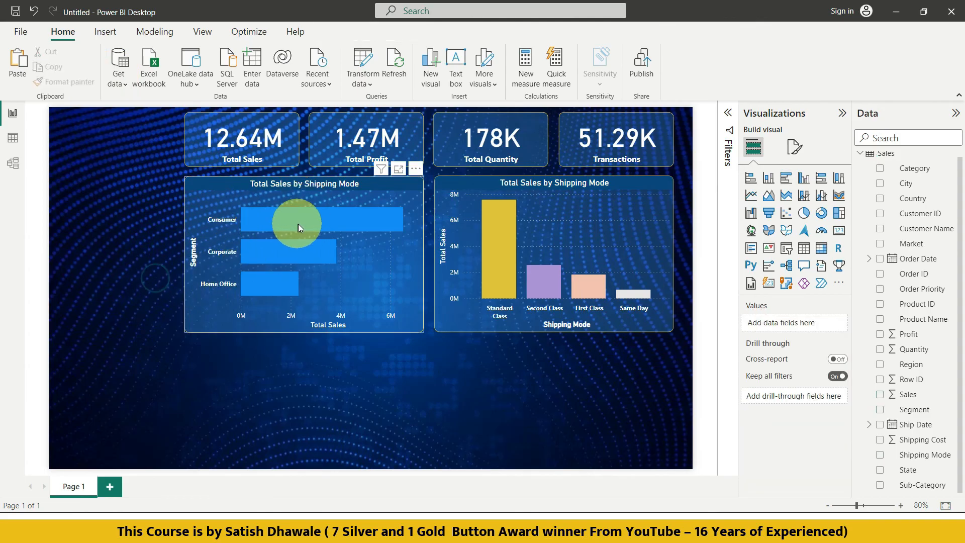
Try dark purple for the Consumer bar in the Segment chart, and set it to light peach instead
click(342, 201)
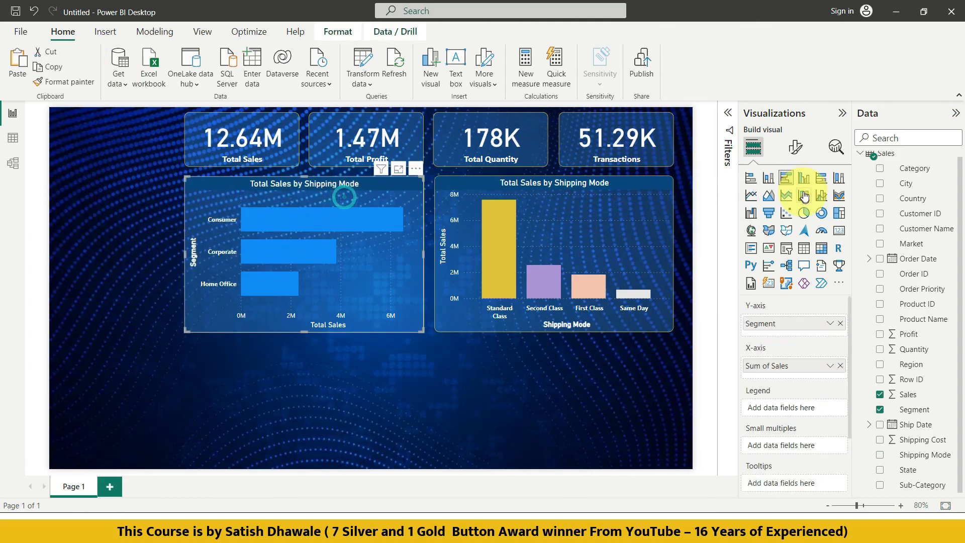
click(794, 147)
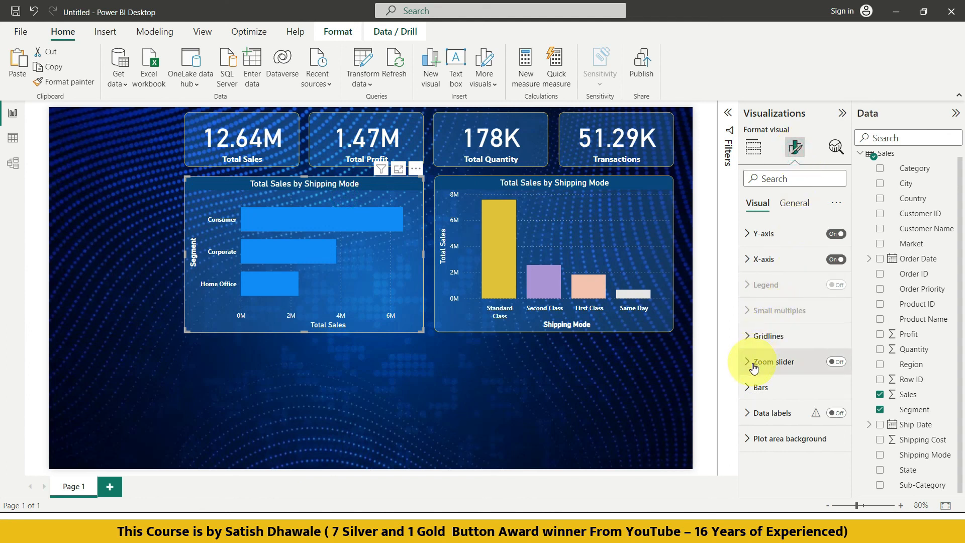
click(751, 397)
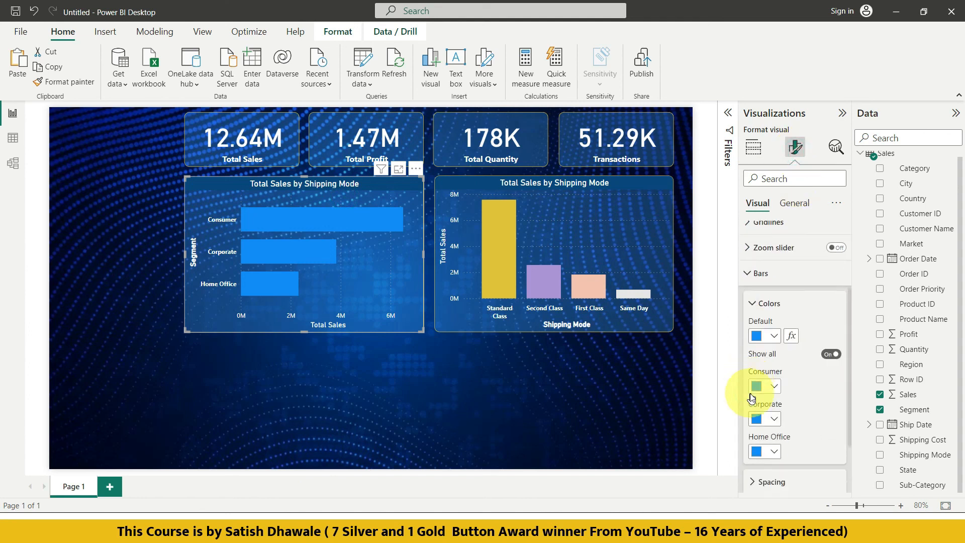
click(773, 386)
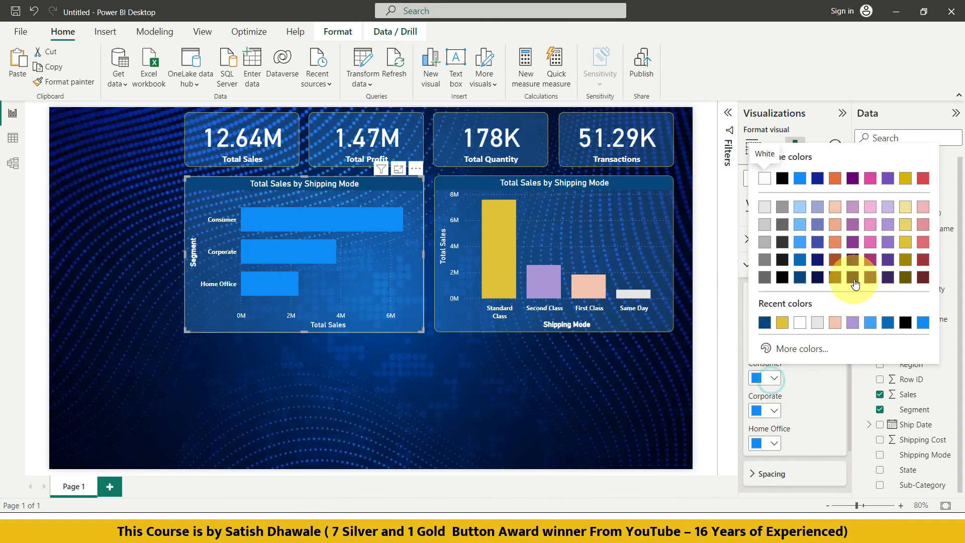
click(854, 262)
click(773, 378)
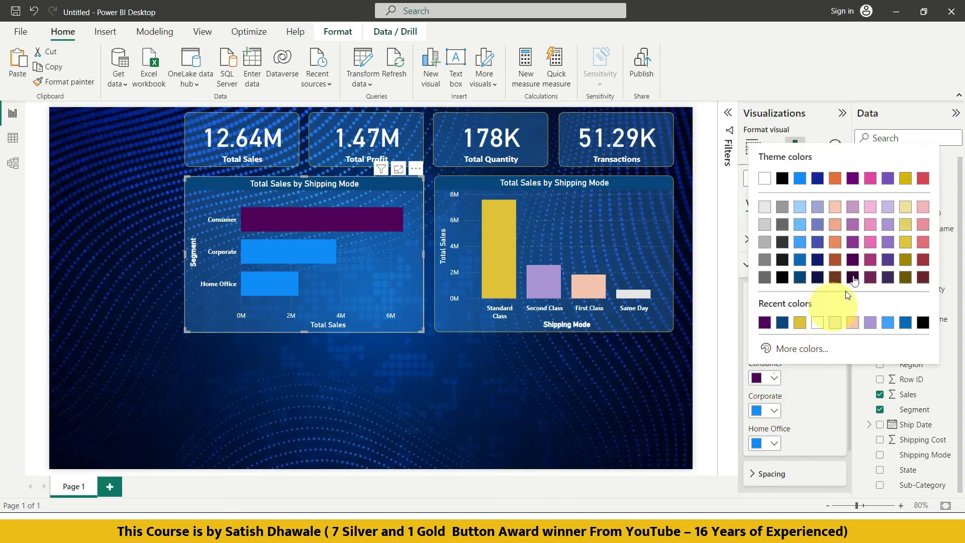
click(832, 215)
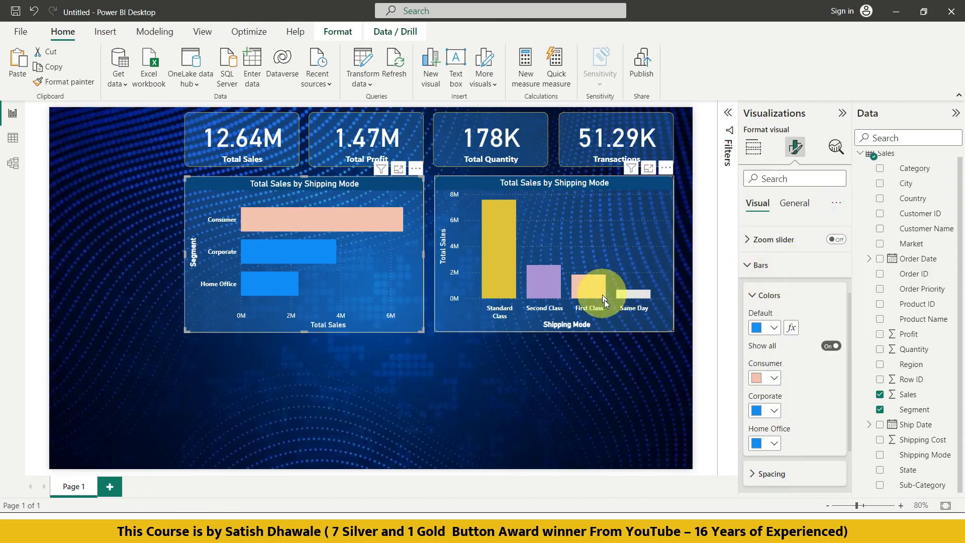
Color the Corporate bar of the Segment chart light lavender
click(774, 411)
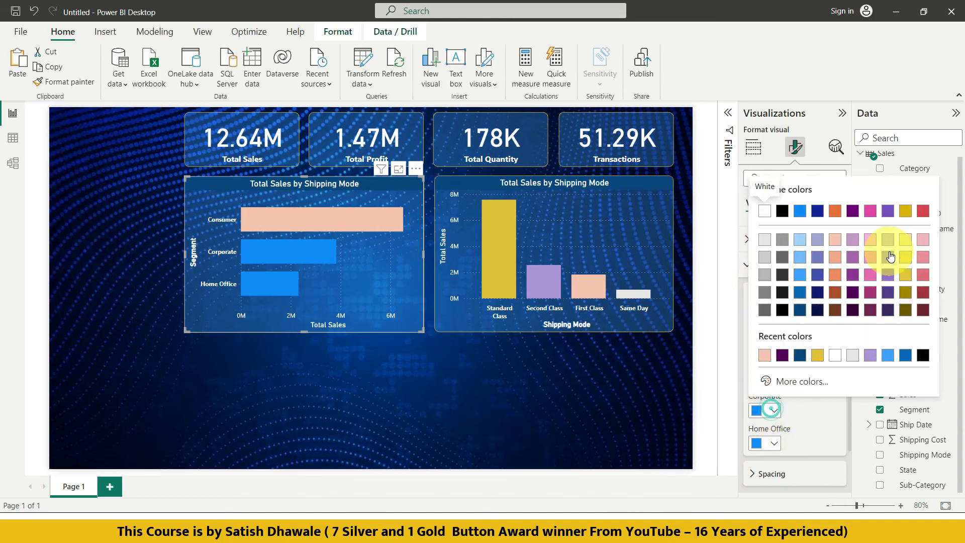
click(891, 247)
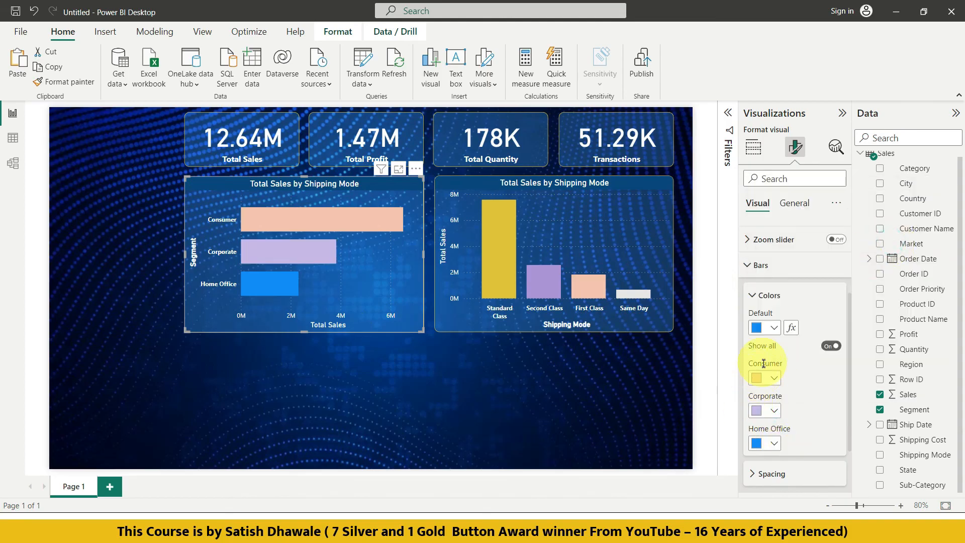
click(345, 386)
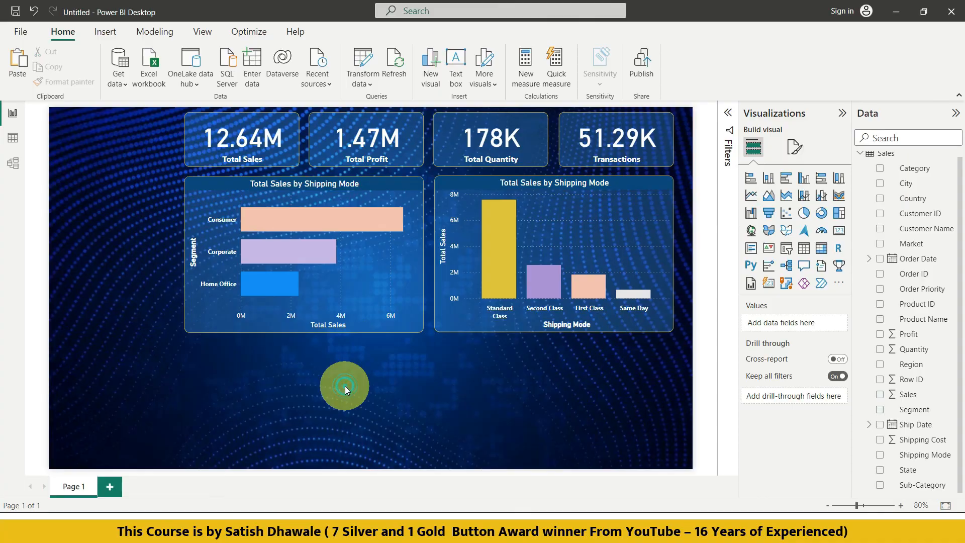